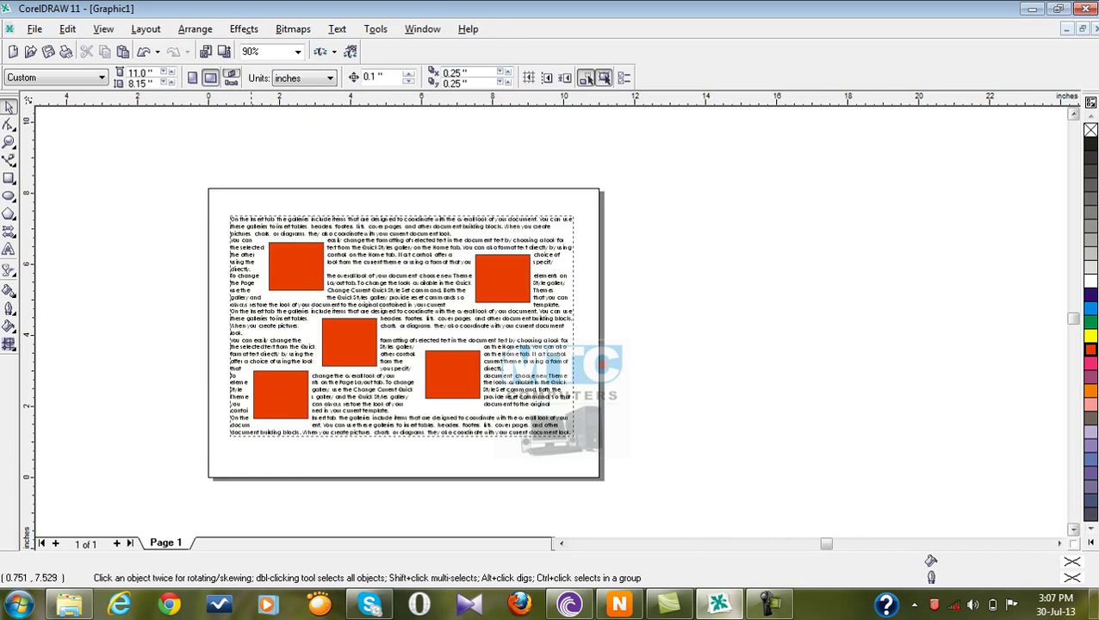
Select all six objects on the page and publish the drawing as the PDF Graphic1 on the Desktop
{"action": "left_click_drag", "start_coordinate": [213, 200], "coordinate": [605, 478]}
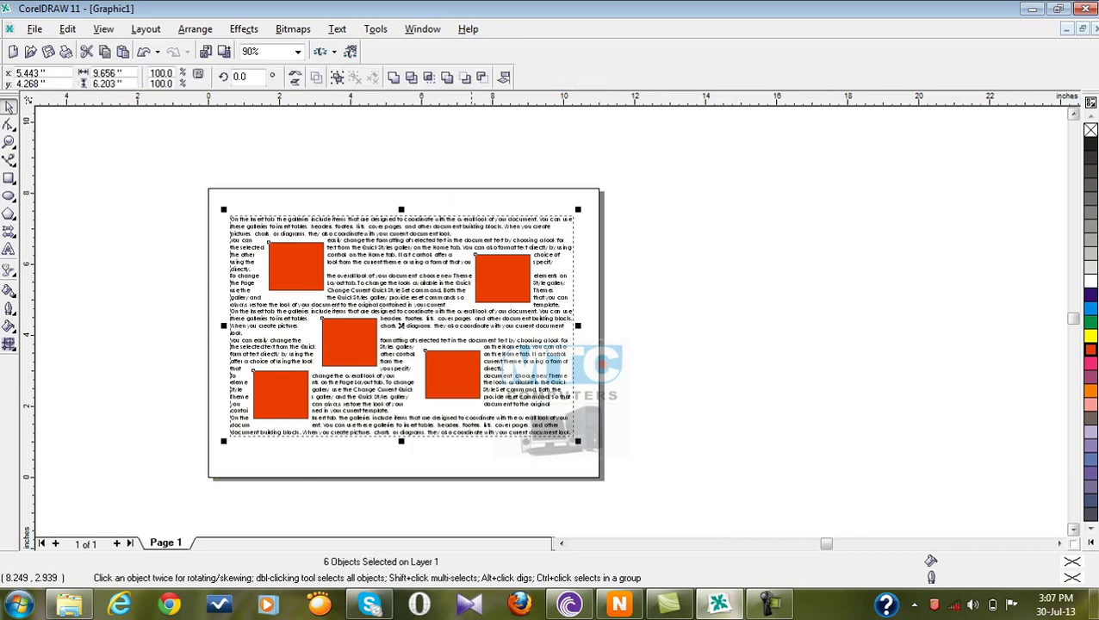
{"action": "left_click", "coordinate": [36, 29]}
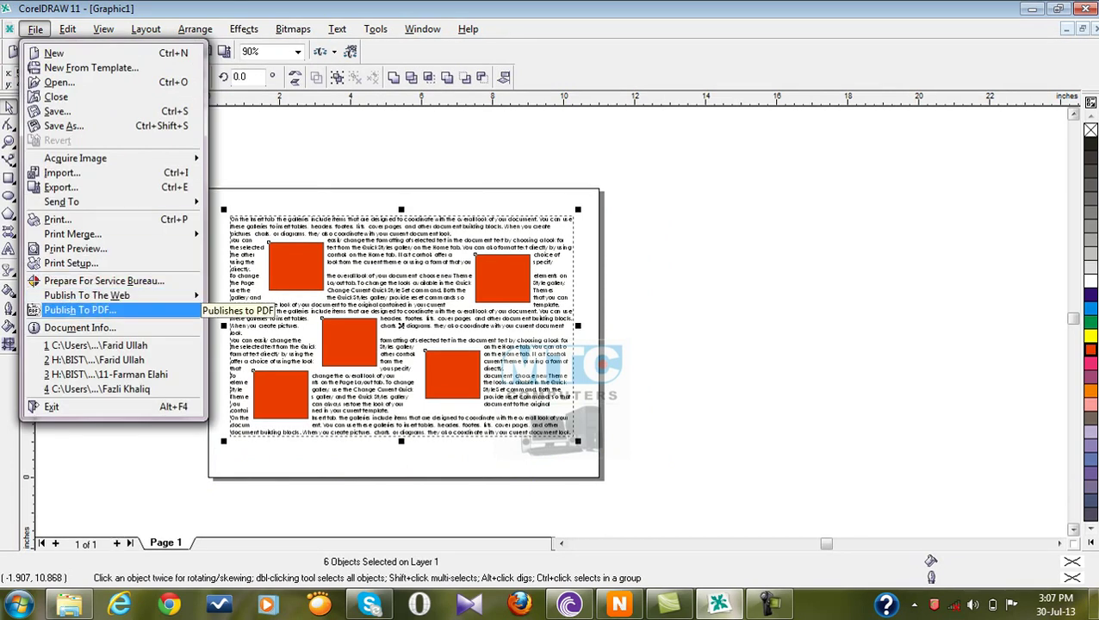
{"action": "left_click", "coordinate": [81, 310]}
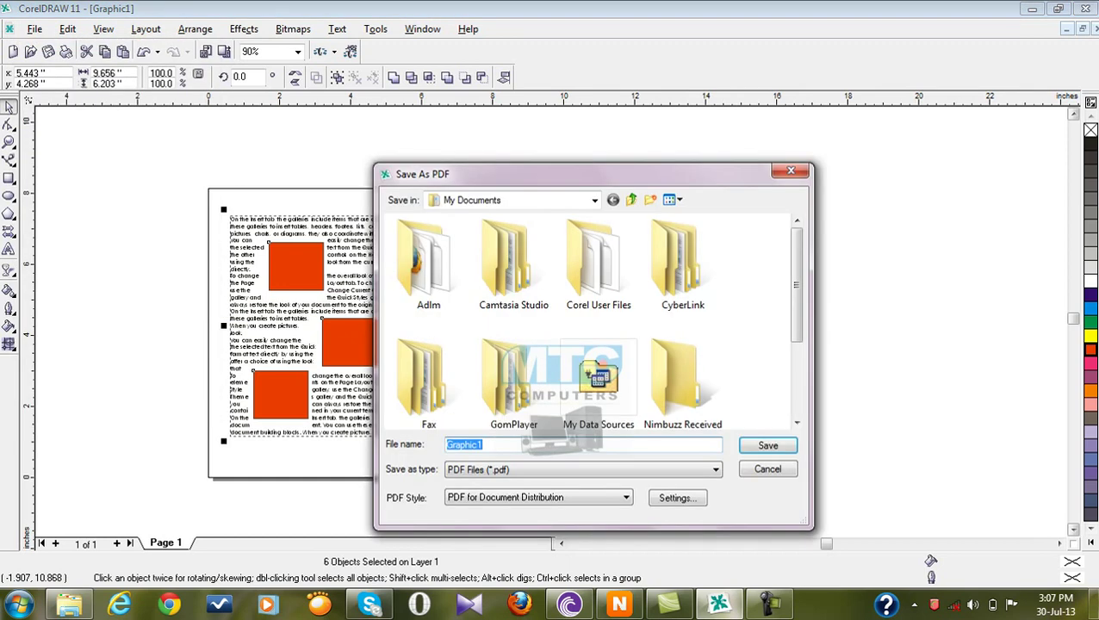
{"action": "left_click", "coordinate": [595, 201]}
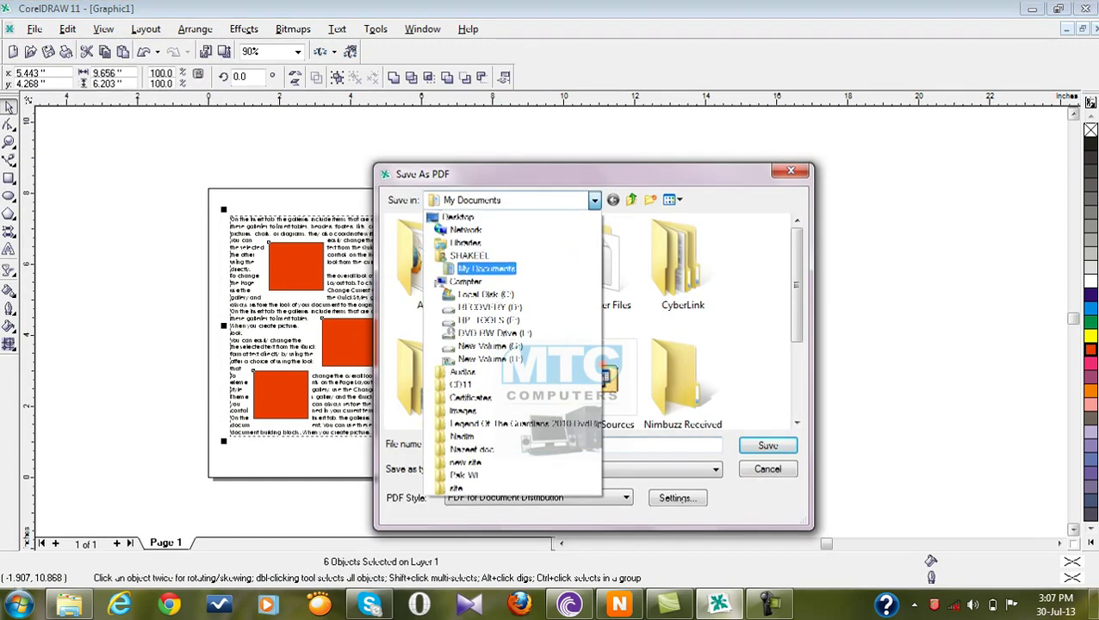
{"action": "left_click", "coordinate": [459, 215]}
{"action": "key", "text": "Return"}
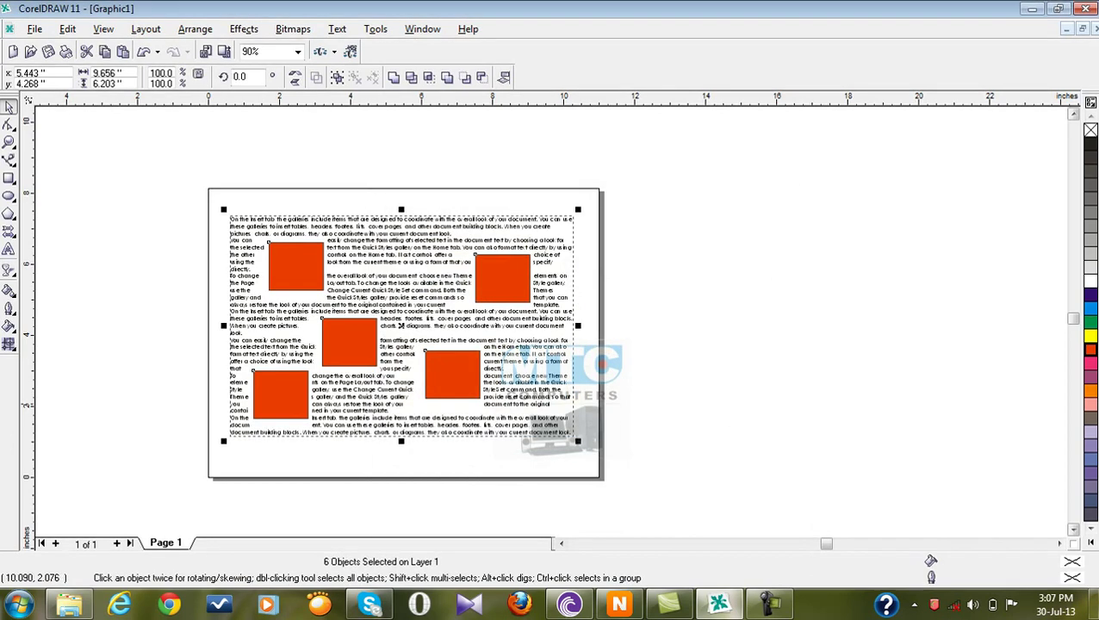
Minimize the open windows and refresh the desktop to look for the published Graphic1 PDF
{"action": "left_click", "coordinate": [1030, 9]}
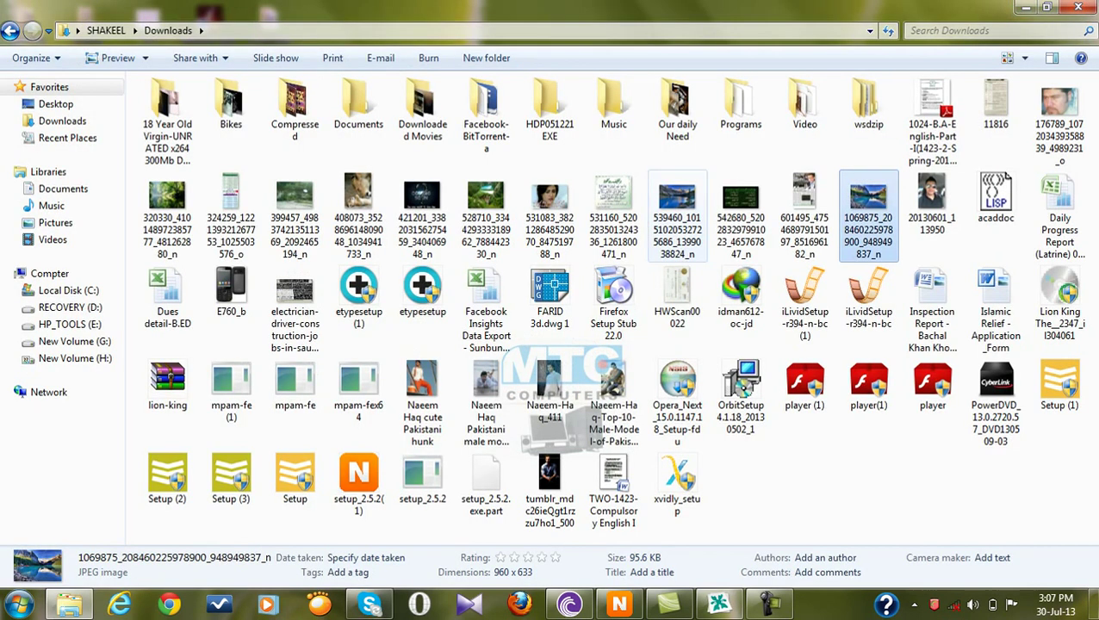
{"action": "left_click", "coordinate": [1027, 8]}
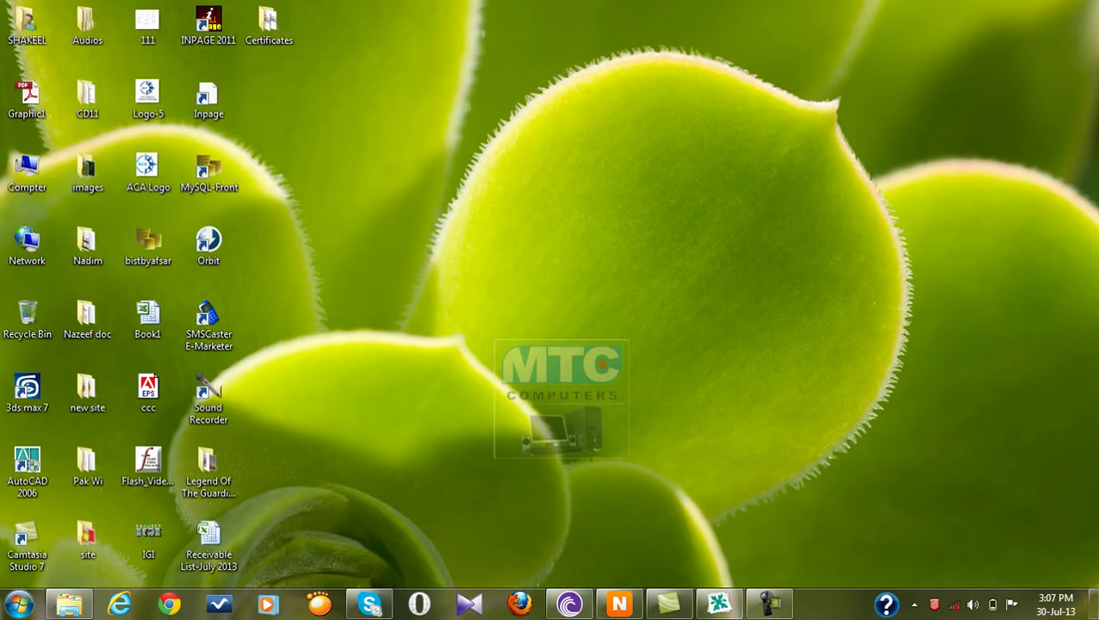
{"action": "right_click", "coordinate": [308, 287]}
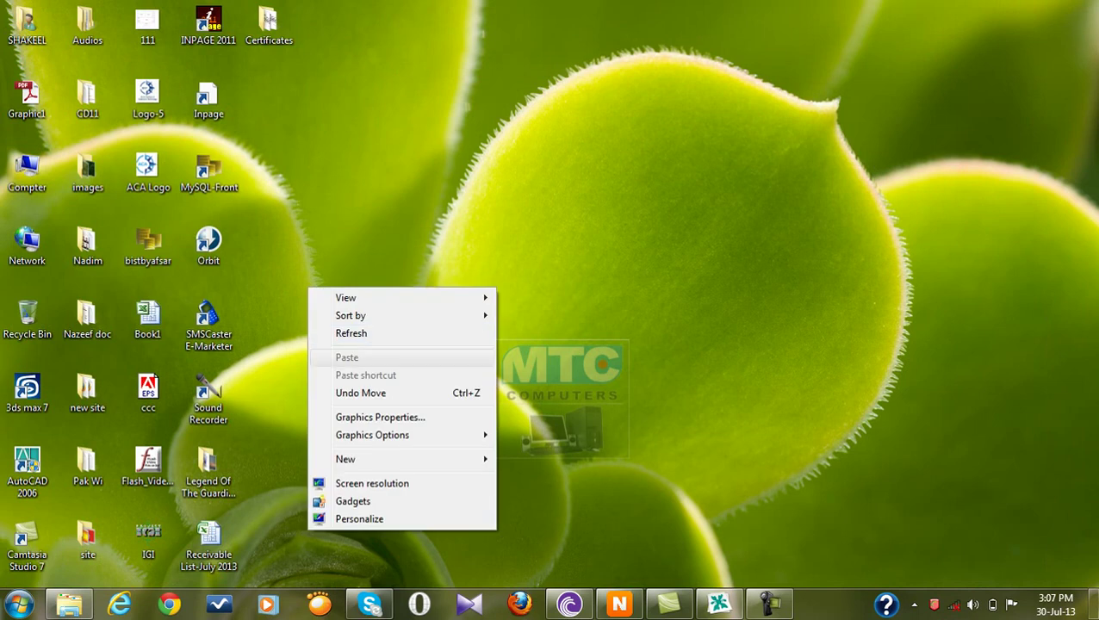
{"action": "left_click", "coordinate": [354, 333]}
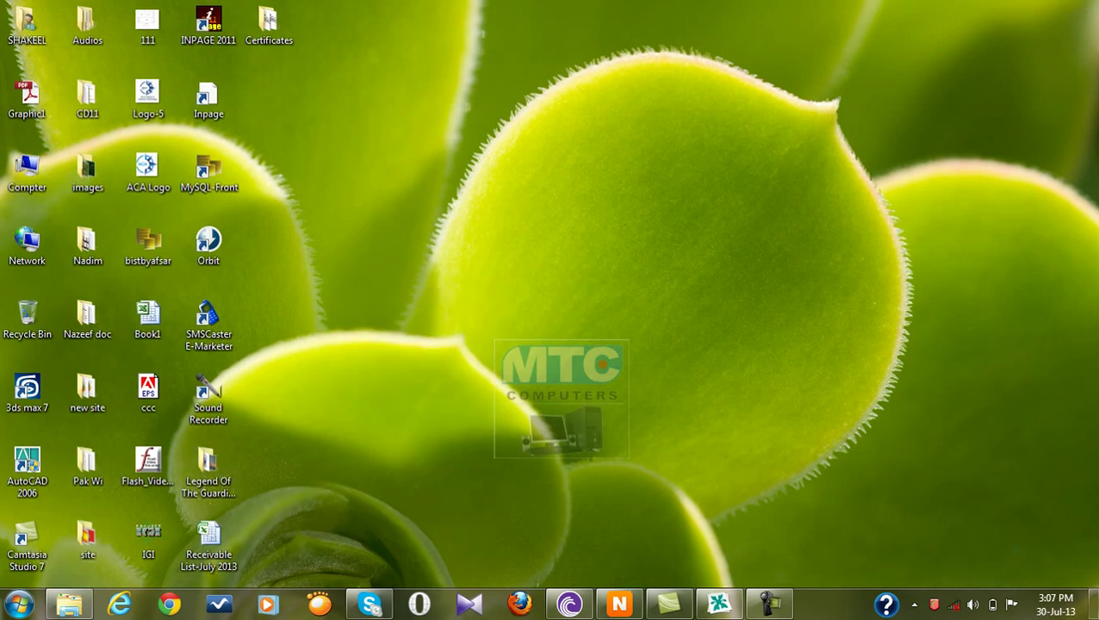
{"action": "left_click", "coordinate": [208, 326]}
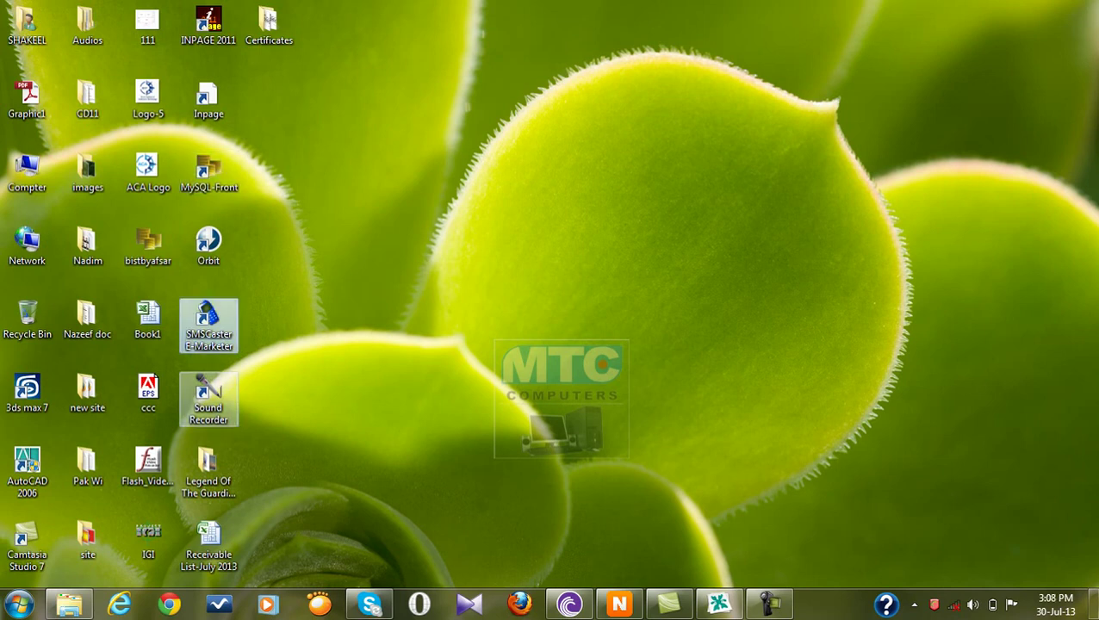
{"action": "left_click", "coordinate": [151, 388]}
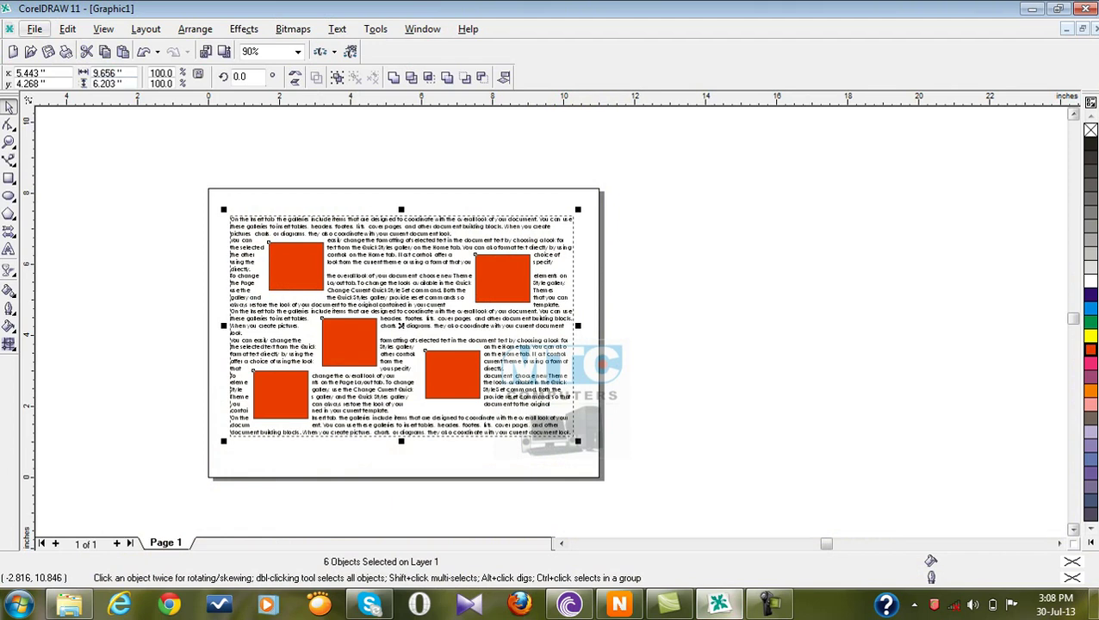
Publish the drawing to PDF again on the Desktop under the file name jjj
{"action": "left_click", "coordinate": [34, 29]}
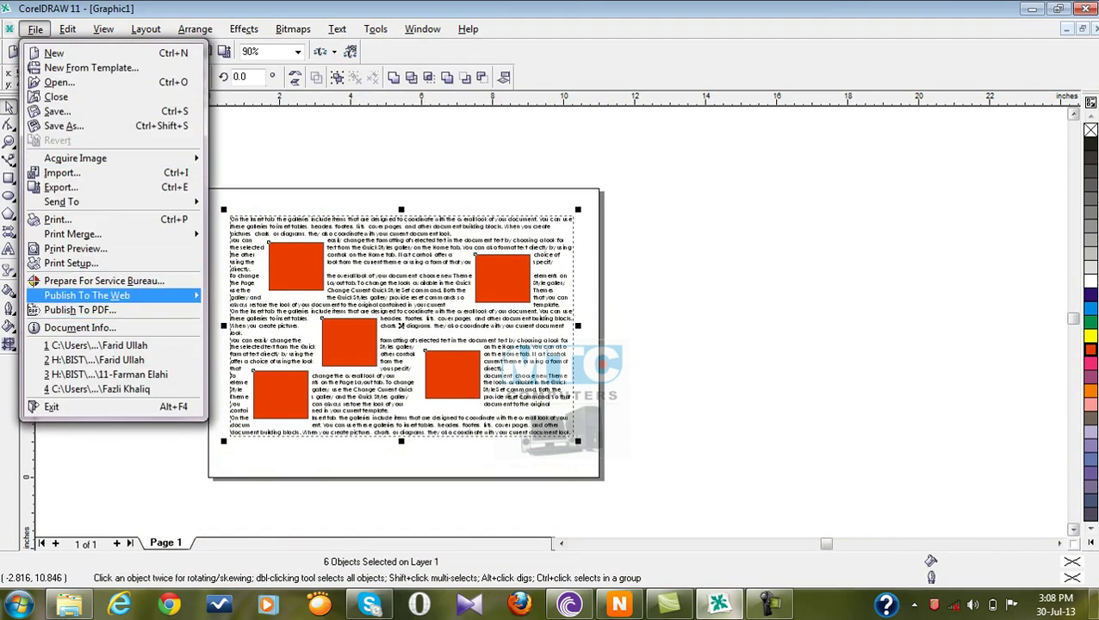
{"action": "left_click", "coordinate": [80, 310]}
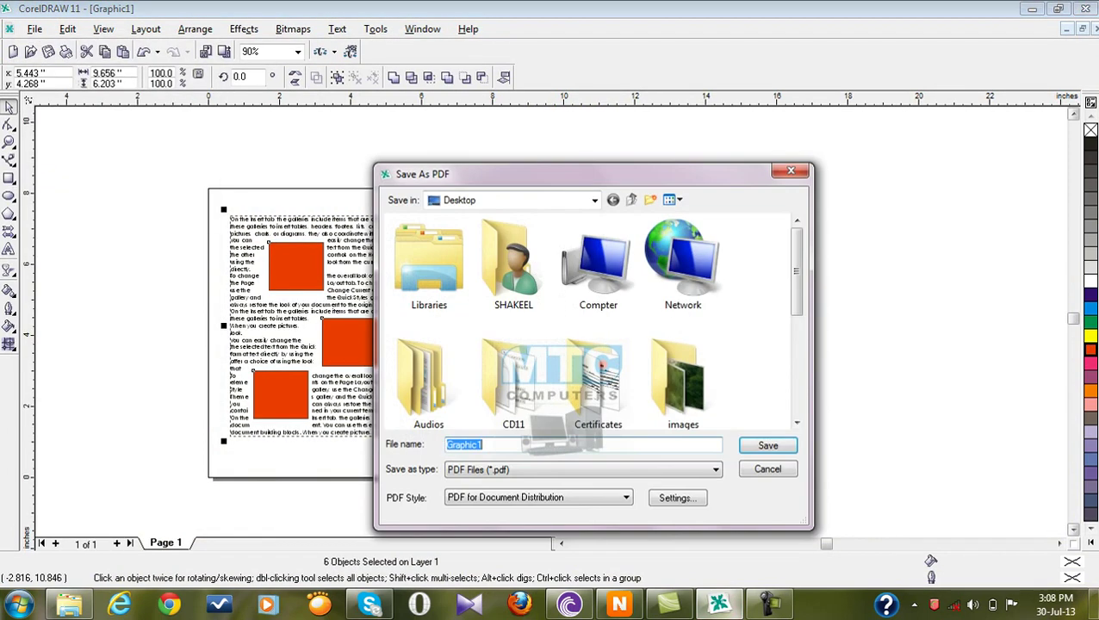
{"action": "type", "text": "i"}
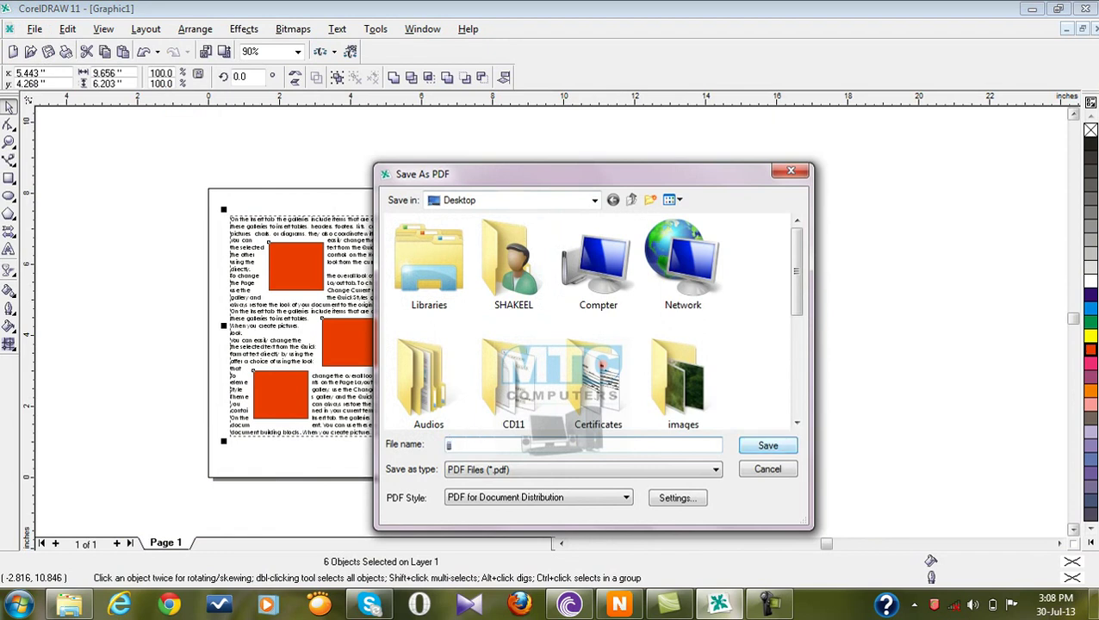
{"action": "key", "text": "Return"}
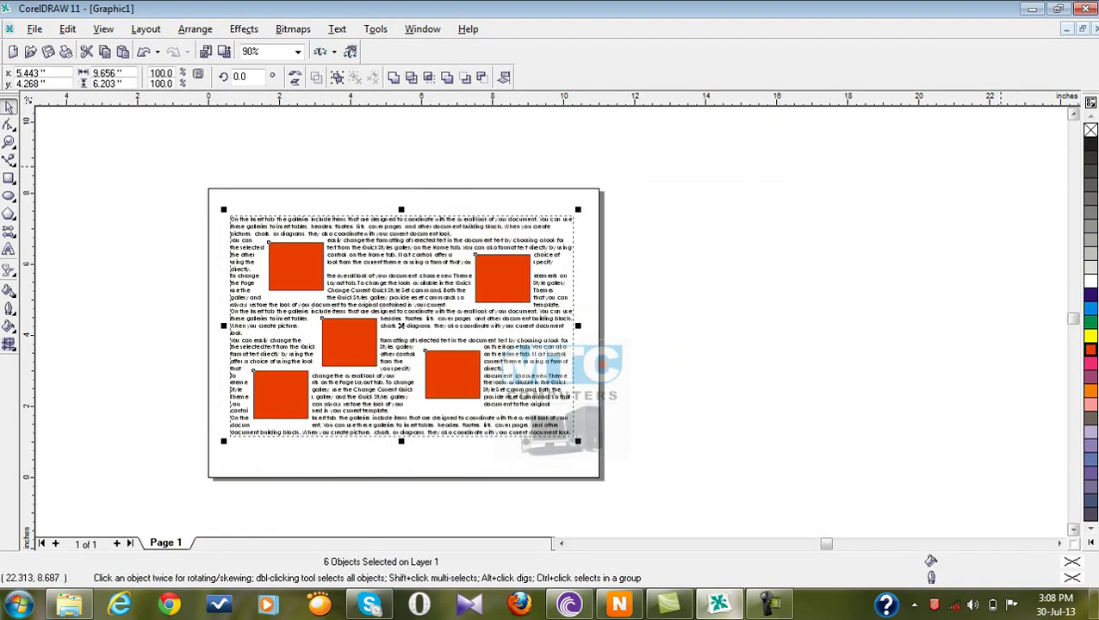
Show the desktop and open the published jjj PDF in Adobe Reader
{"action": "left_click", "coordinate": [1031, 9]}
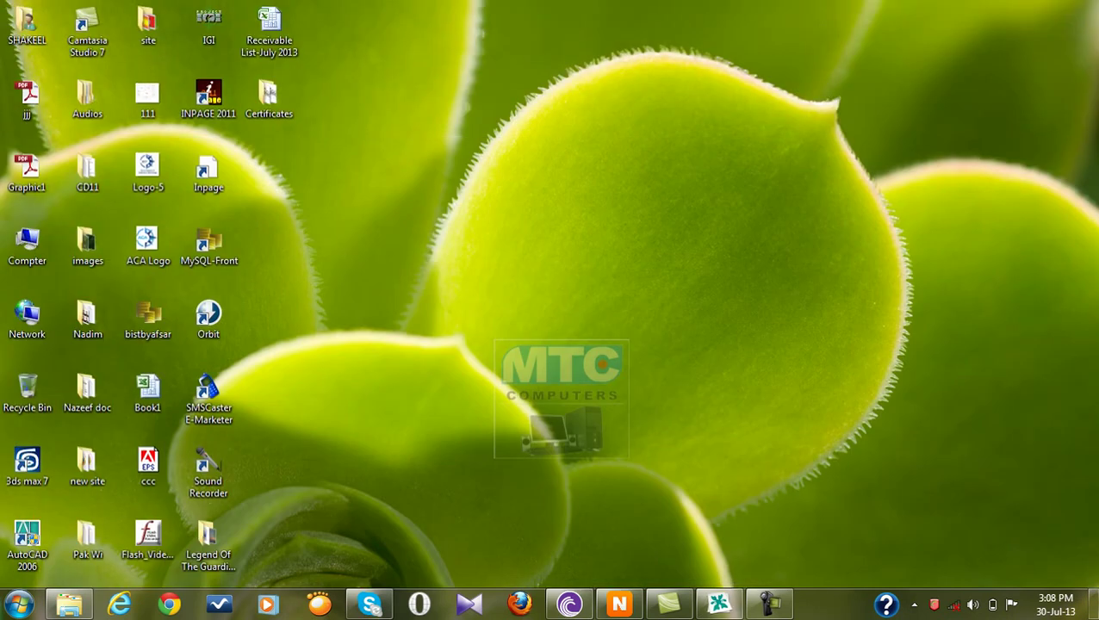
{"action": "left_click", "coordinate": [147, 99]}
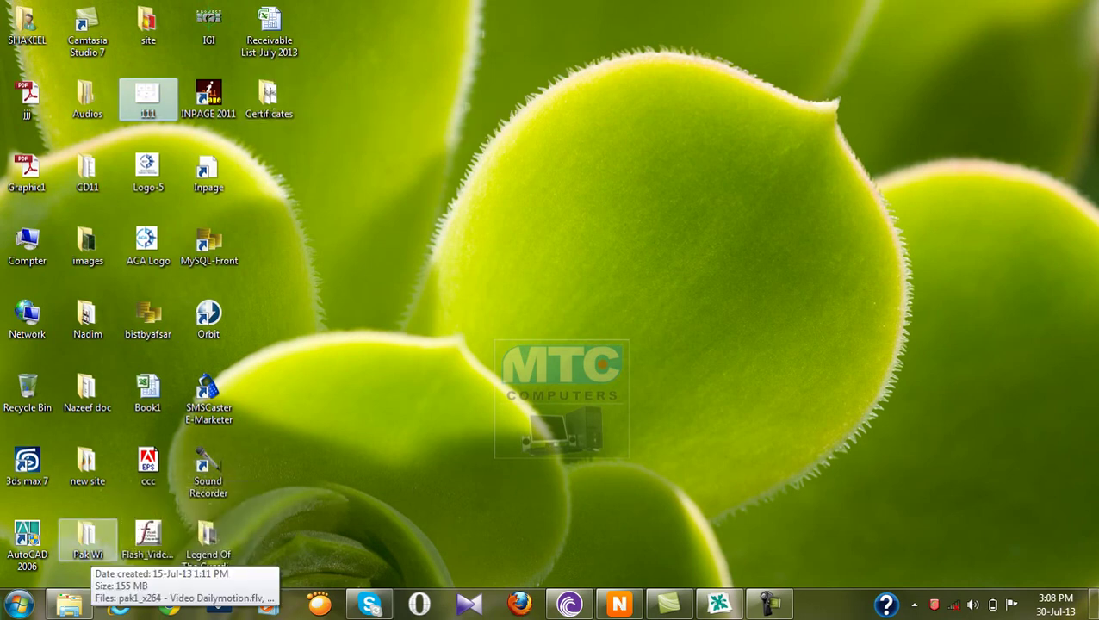
{"action": "left_click", "coordinate": [87, 538]}
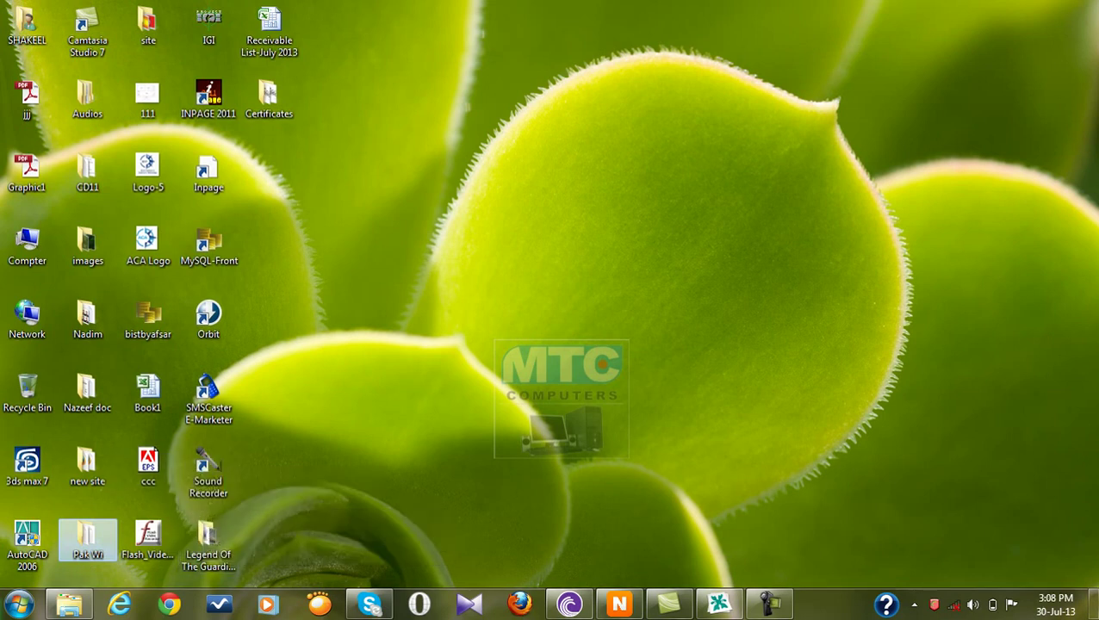
{"action": "left_click", "coordinate": [27, 172]}
{"action": "left_click", "coordinate": [27, 99]}
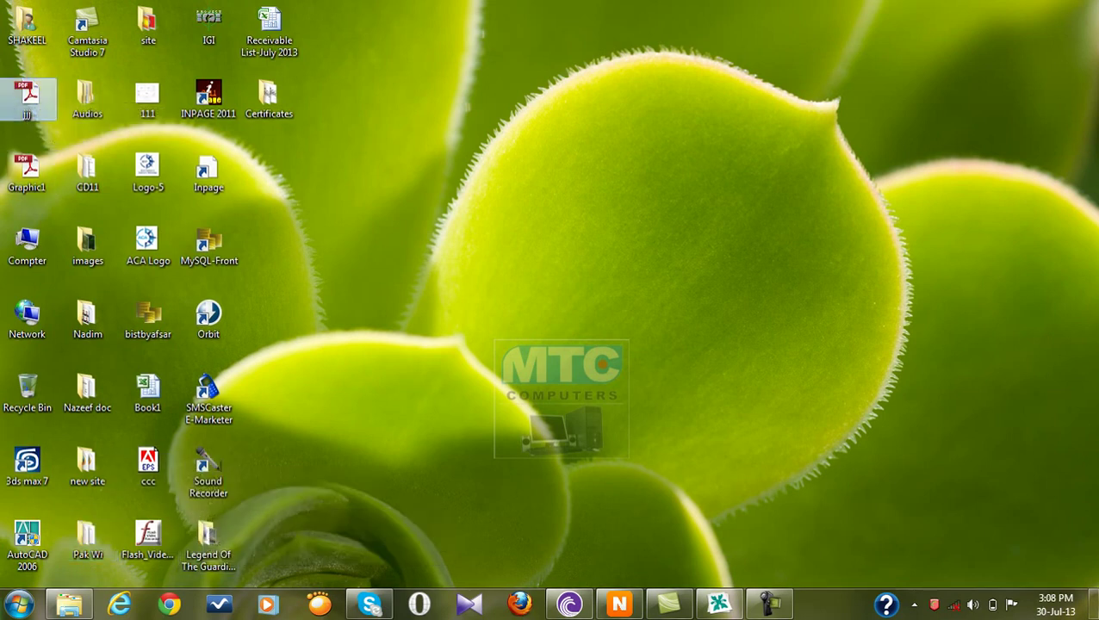
{"action": "left_click", "coordinate": [148, 99]}
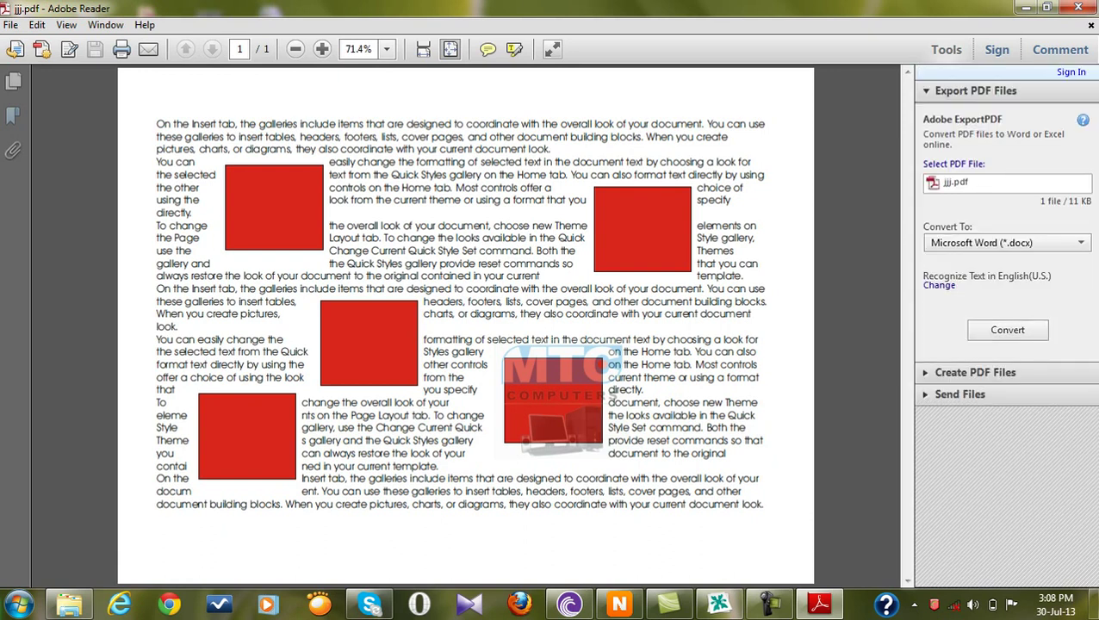
Highlight the PDF text from "headers, footers, lists" through "formatting of selected"
{"action": "left_click_drag", "start_coordinate": [677, 378], "coordinate": [380, 238]}
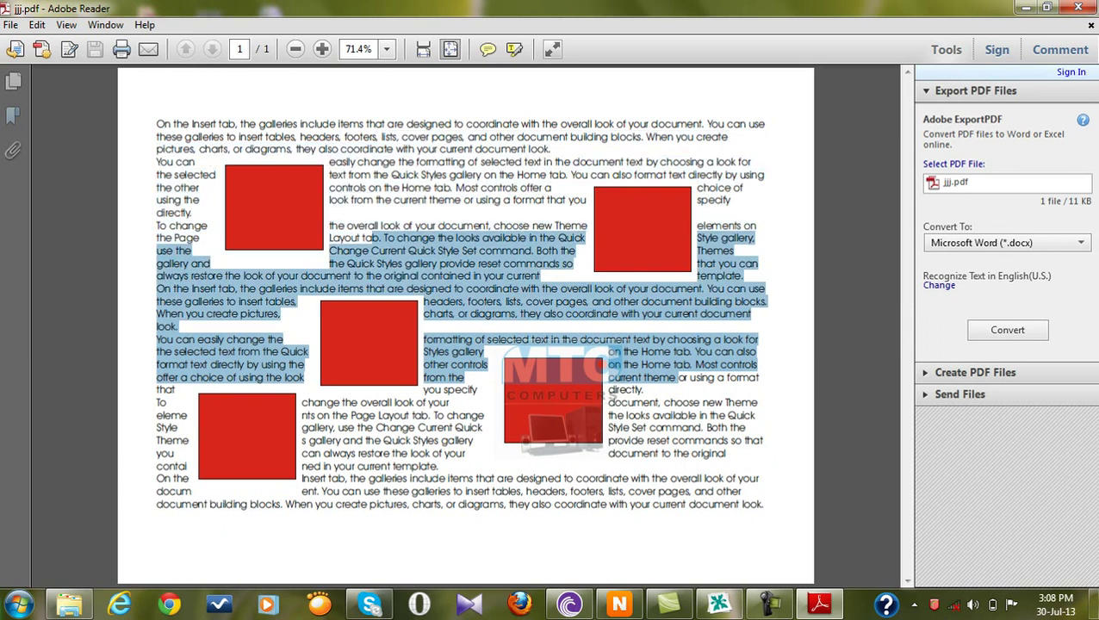
{"action": "left_click", "coordinate": [381, 238]}
{"action": "left_click_drag", "start_coordinate": [198, 149], "coordinate": [418, 276]}
{"action": "left_click", "coordinate": [431, 263]}
{"action": "left_click_drag", "start_coordinate": [298, 137], "coordinate": [529, 339]}
{"action": "right_click", "coordinate": [482, 271]}
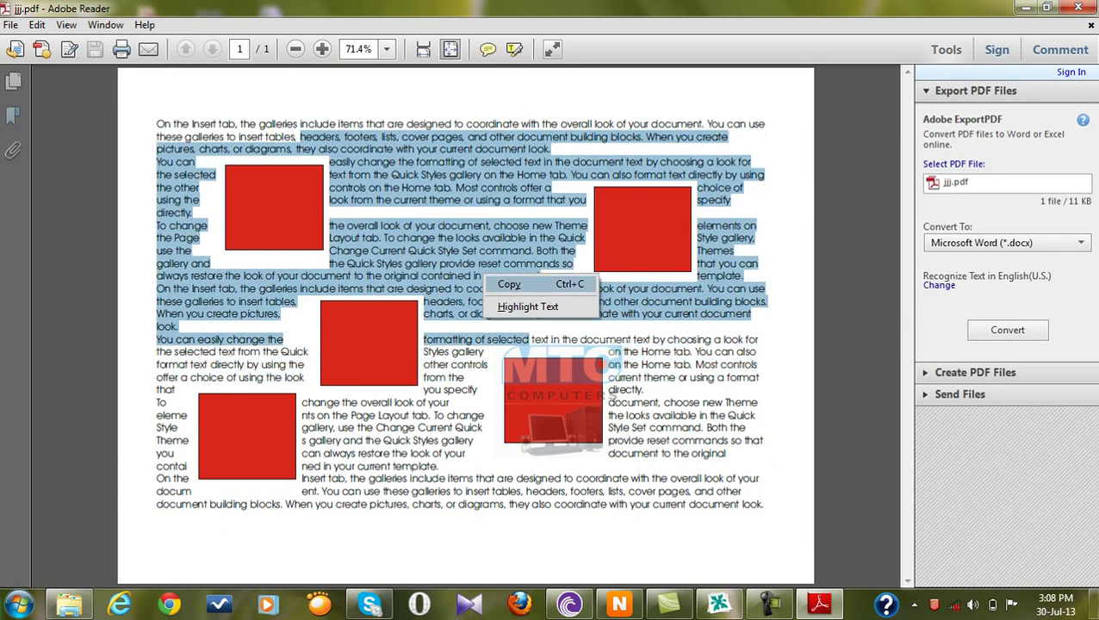
{"action": "left_click", "coordinate": [528, 306]}
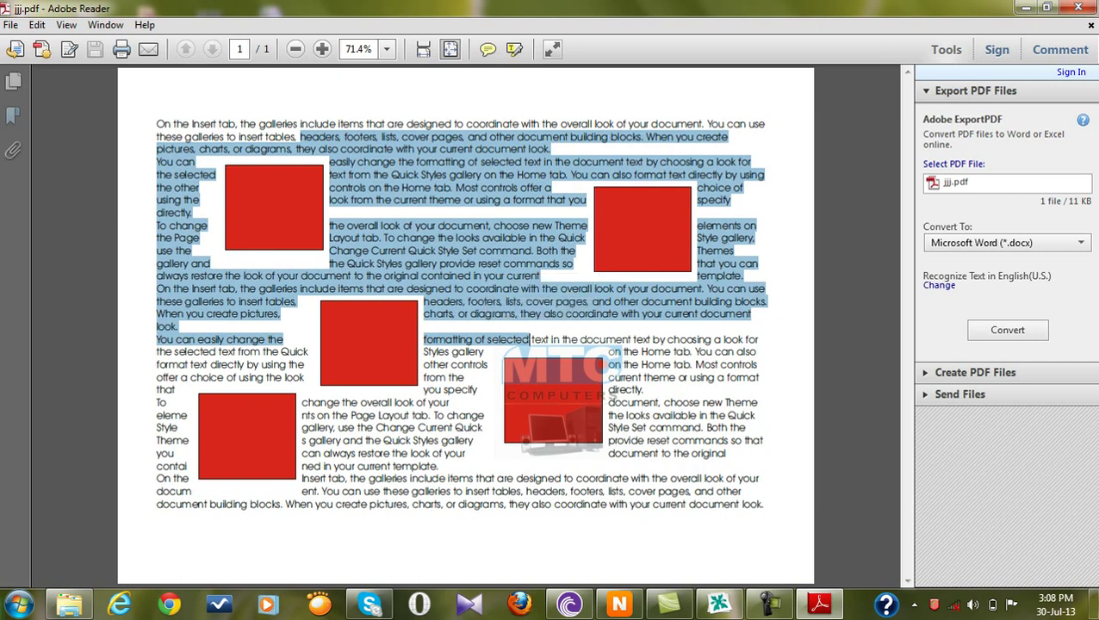
Close the jjj PDF without saving the changes and switch back to CorelDRAW
{"action": "left_click_drag", "start_coordinate": [358, 453], "coordinate": [495, 478]}
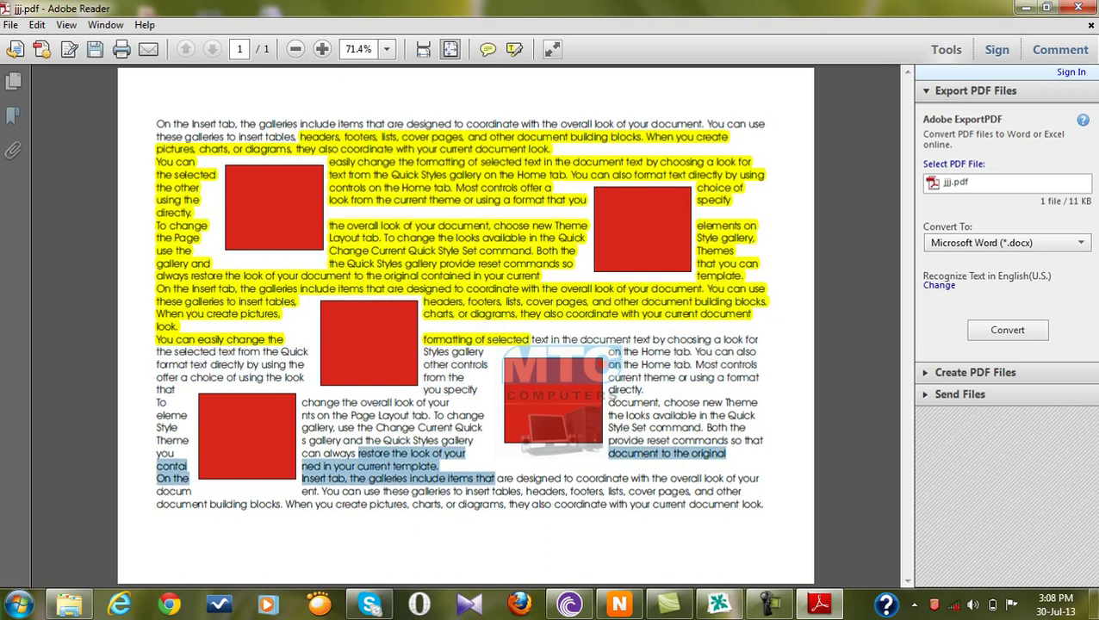
{"action": "left_click", "coordinate": [411, 440]}
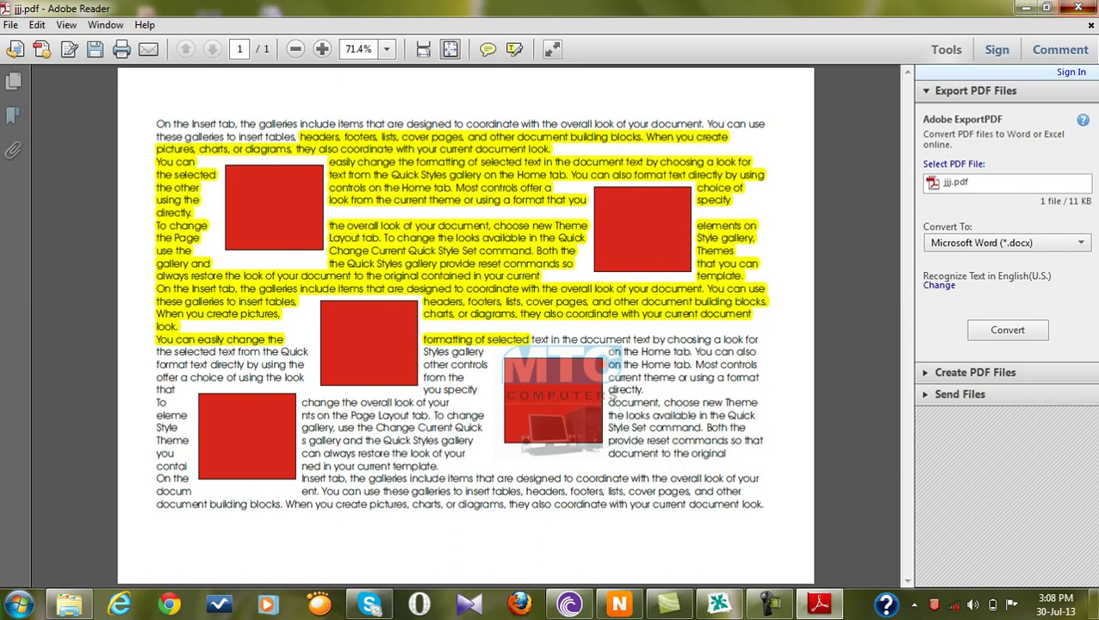
{"action": "key", "text": "alt+F4"}
{"action": "key", "text": "Right"}
{"action": "key", "text": "Return"}
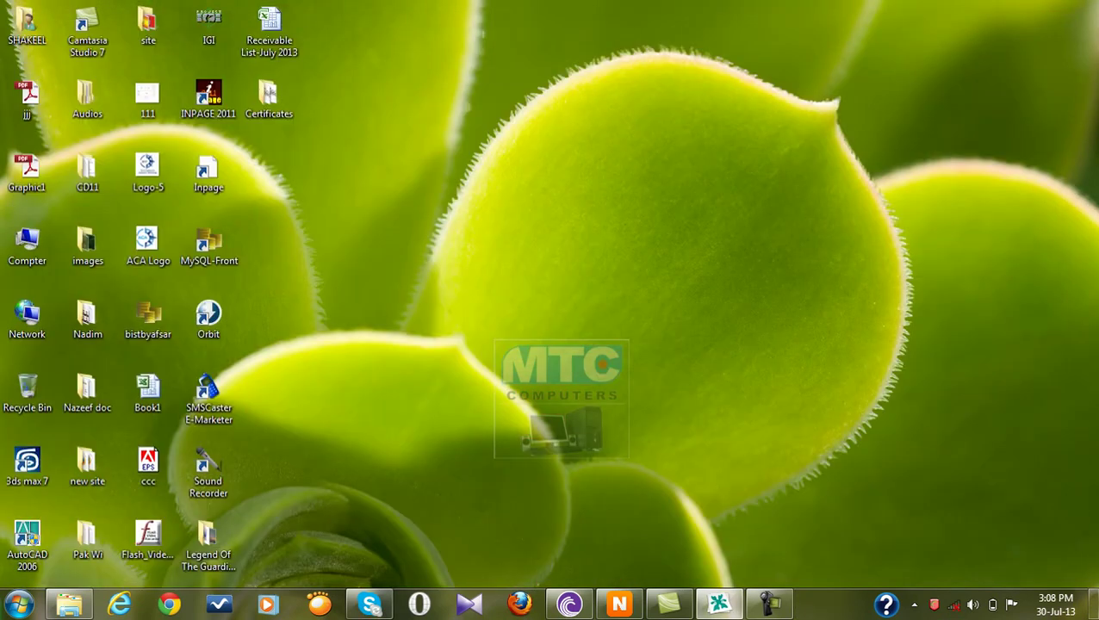
{"action": "left_click", "coordinate": [719, 604]}
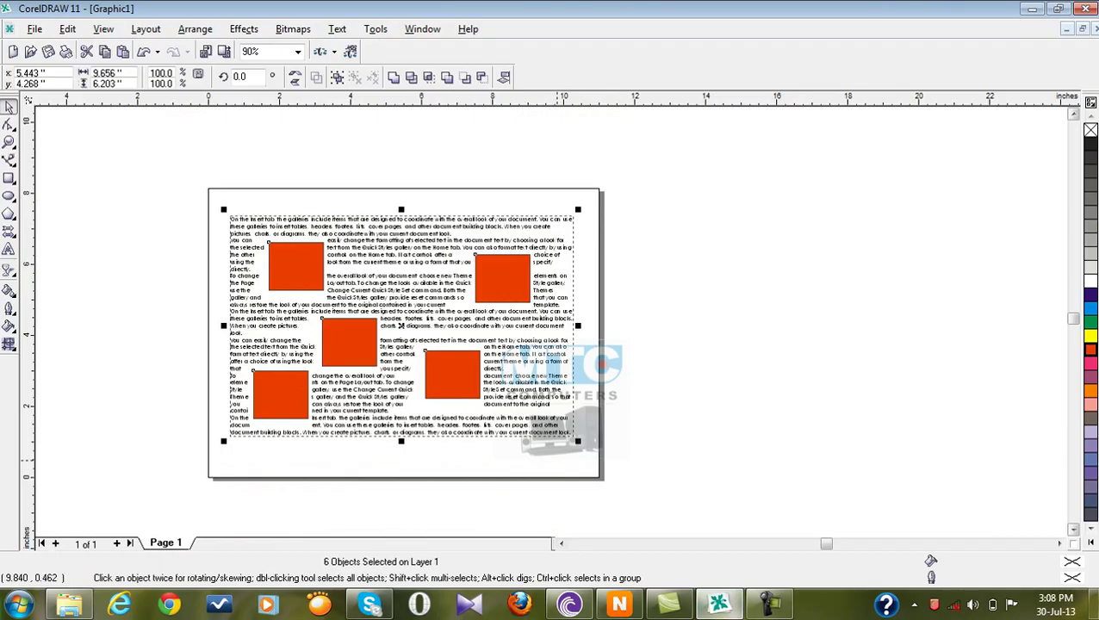
Delete the selected text and shapes, and draw two rectangles side by side, the second about 2.05 by 2.39 inches
{"action": "key", "text": "Delete"}
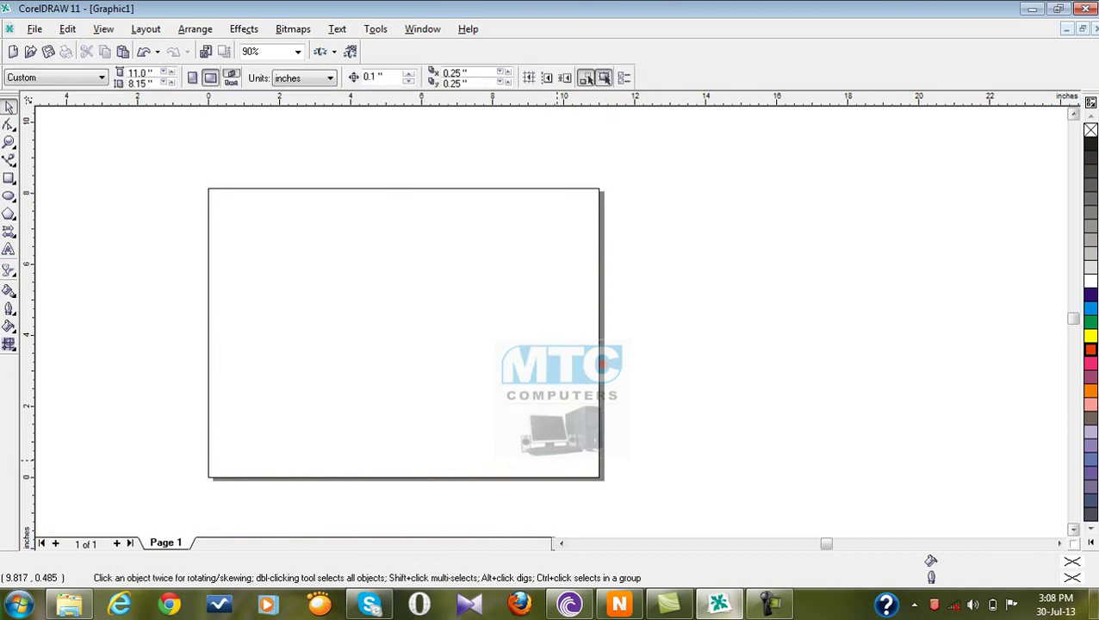
{"action": "key", "text": "F6"}
{"action": "left_click_drag", "start_coordinate": [273, 259], "coordinate": [380, 345]}
{"action": "left_click_drag", "start_coordinate": [394, 263], "coordinate": [469, 349]}
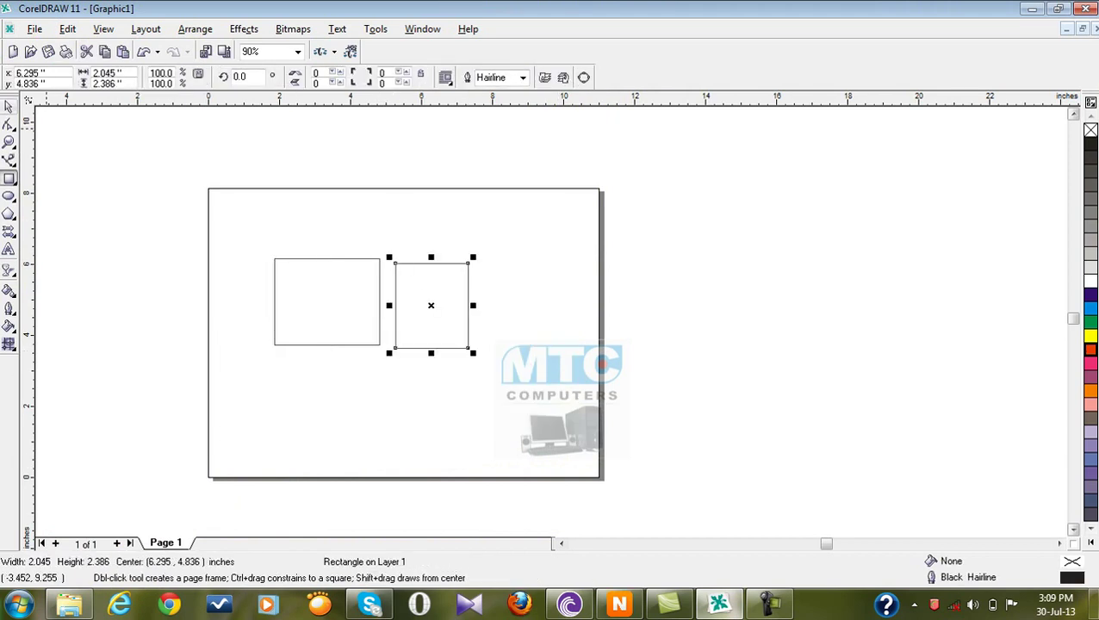
Widen the second rectangle to about 2.52 inches, shift it slightly, and deselect it
{"action": "key", "text": "space"}
{"action": "left_click_drag", "start_coordinate": [473, 305], "coordinate": [485, 305]}
{"action": "mouse_move", "coordinate": [448, 316]}
{"action": "left_mouse_down"}
{"action": "mouse_move", "coordinate": [430, 321]}
{"action": "mouse_move", "coordinate": [453, 319]}
{"action": "left_mouse_up"}
{"action": "left_click", "coordinate": [497, 222]}
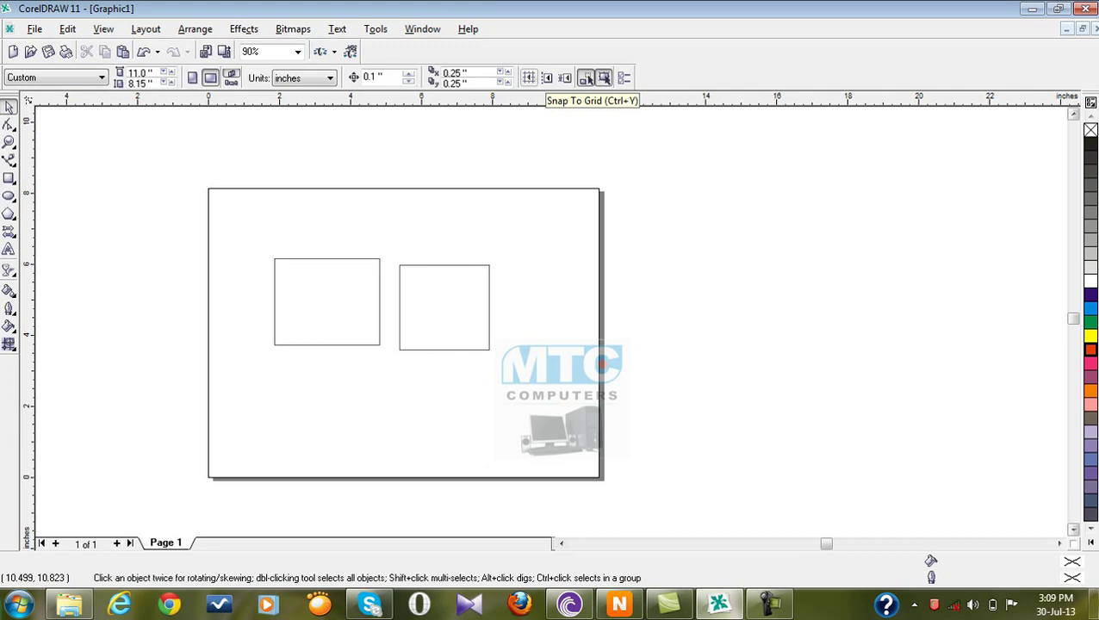
Try Snap To Grid by moving the second rectangle around, leaving it centred at about x 6.74, y 4.31 inches
{"action": "left_click", "coordinate": [529, 78]}
{"action": "left_click_drag", "start_coordinate": [466, 300], "coordinate": [481, 274]}
{"action": "left_click_drag", "start_coordinate": [483, 274], "coordinate": [475, 301]}
{"action": "left_click_drag", "start_coordinate": [404, 302], "coordinate": [394, 271]}
{"action": "left_click_drag", "start_coordinate": [463, 271], "coordinate": [471, 320]}
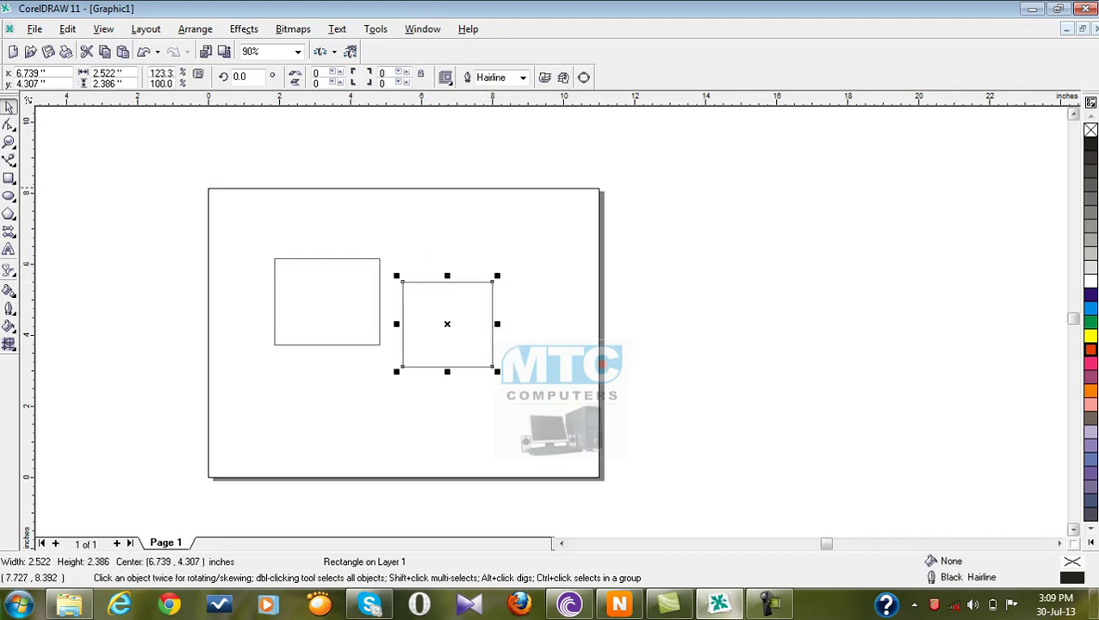
{"action": "left_click", "coordinate": [500, 161]}
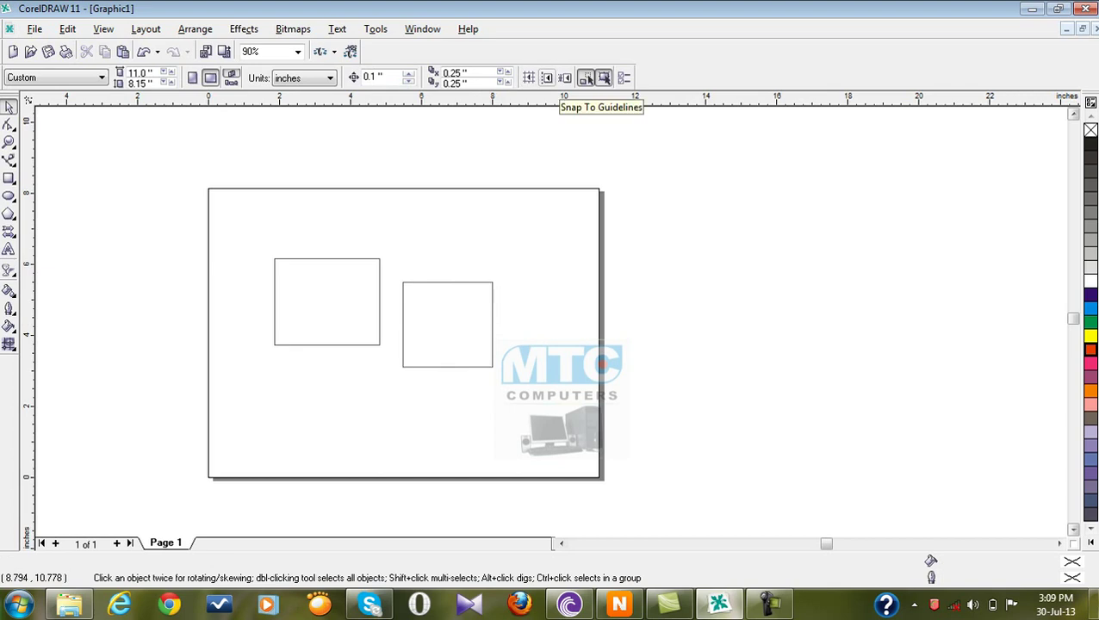
Turn on Snap To Guidelines and move the second rectangle to a centre of about x 6.83, y 5.33 inches
{"action": "left_click", "coordinate": [547, 78]}
{"action": "left_click_drag", "start_coordinate": [473, 318], "coordinate": [521, 294]}
{"action": "left_click_drag", "start_coordinate": [514, 299], "coordinate": [468, 285]}
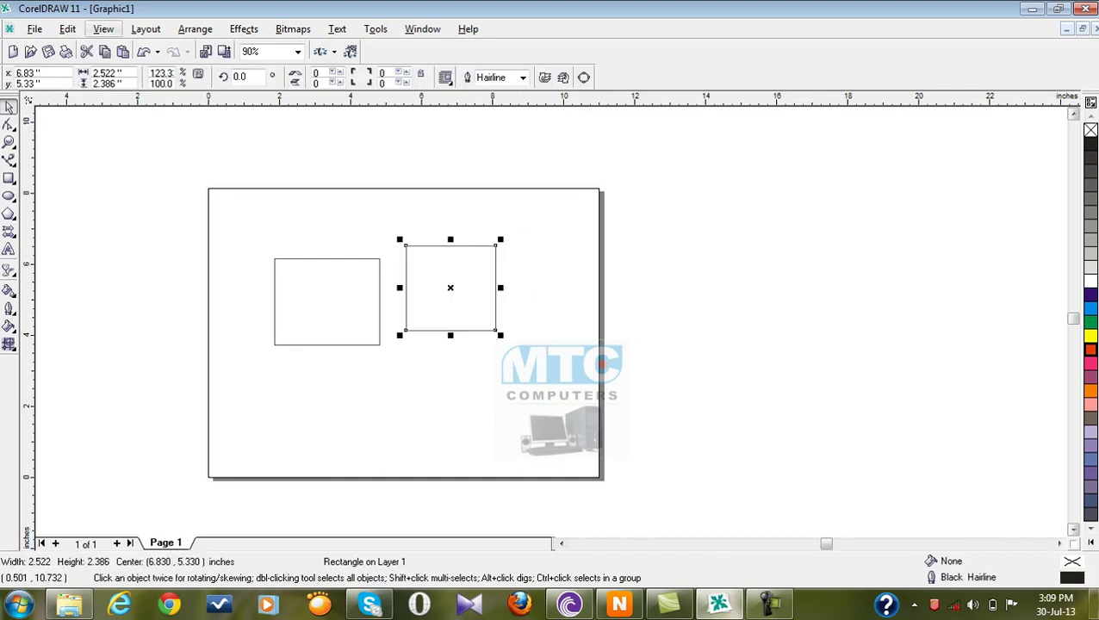
Show the grid and move the second rectangle to a centre of about x 7.63, y 4.90 inches
{"action": "left_click", "coordinate": [104, 28]}
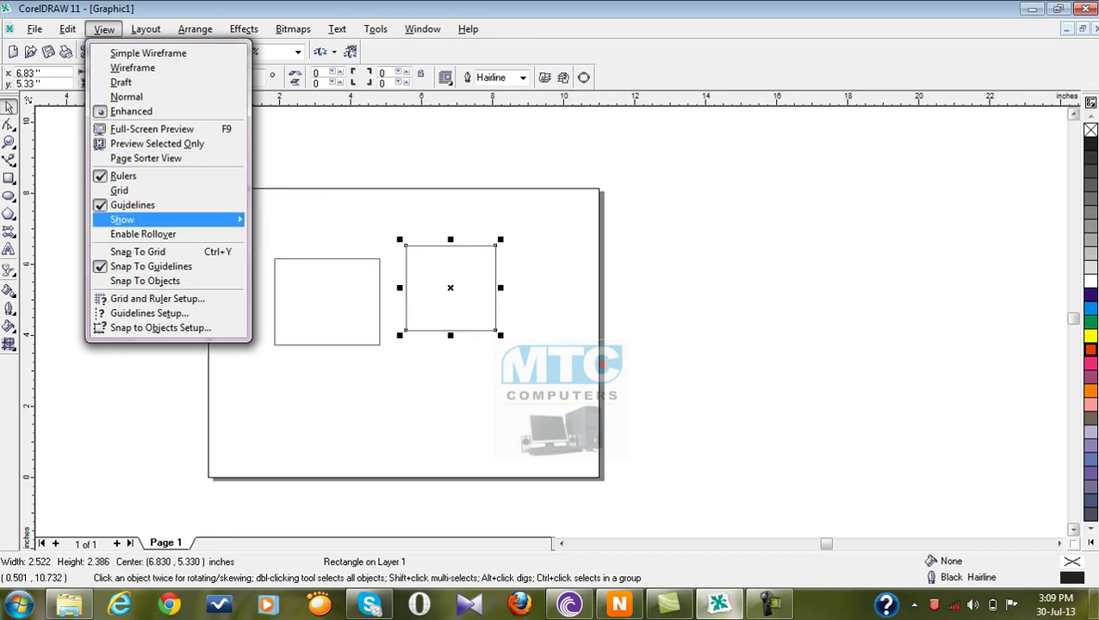
{"action": "mouse_move", "coordinate": [129, 219]}
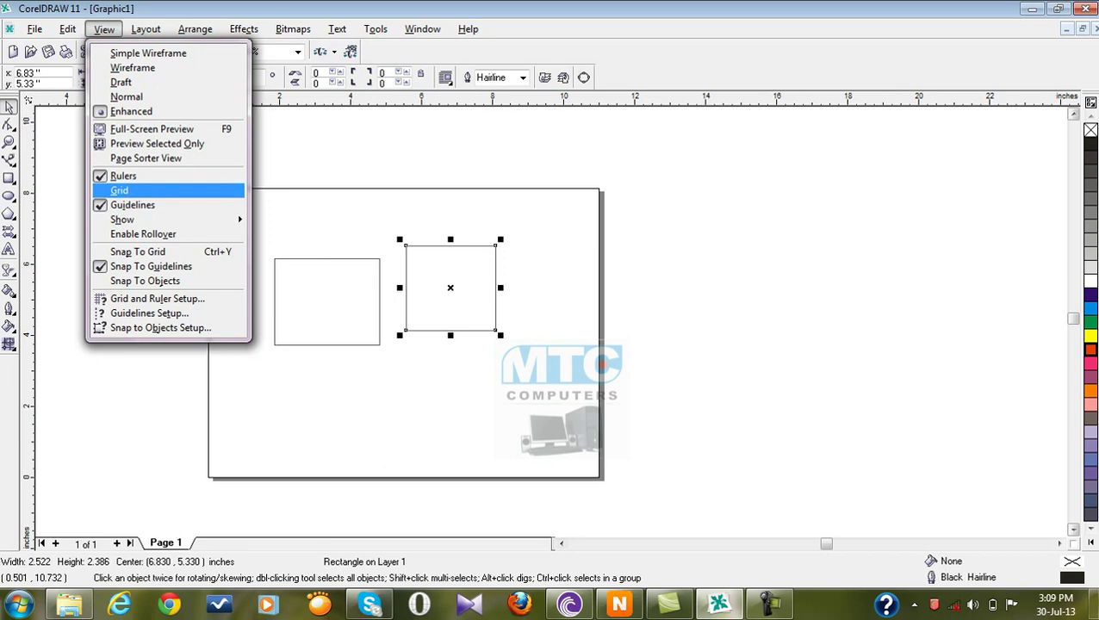
{"action": "left_click", "coordinate": [119, 191]}
{"action": "left_click_drag", "start_coordinate": [406, 280], "coordinate": [438, 290]}
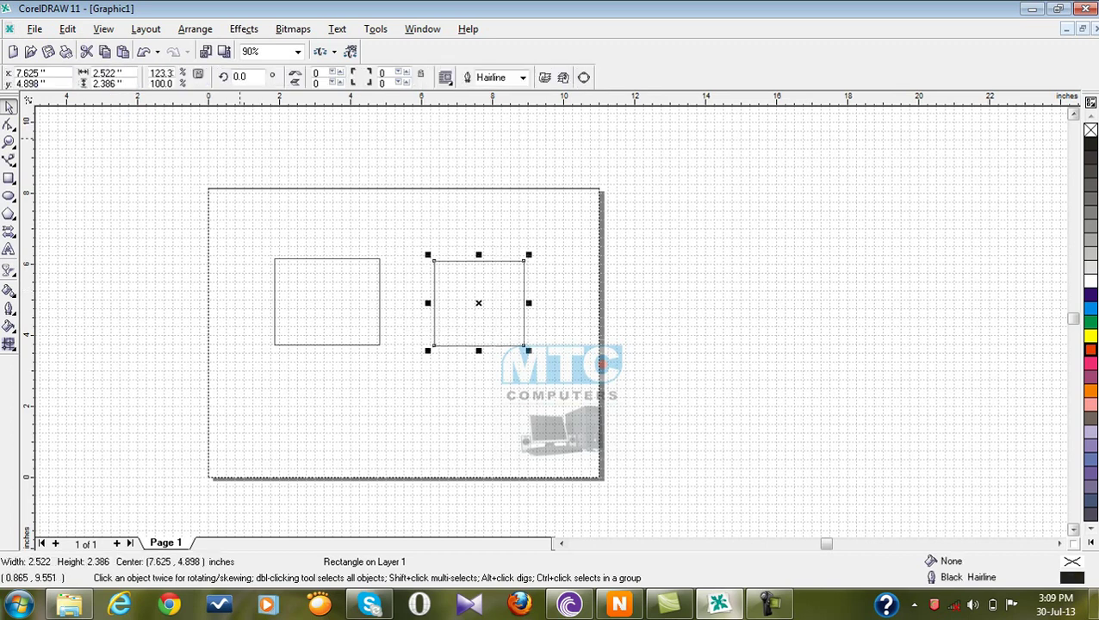
Hide the grid, shift the second rectangle slightly right and down, and deselect it
{"action": "left_click", "coordinate": [103, 29]}
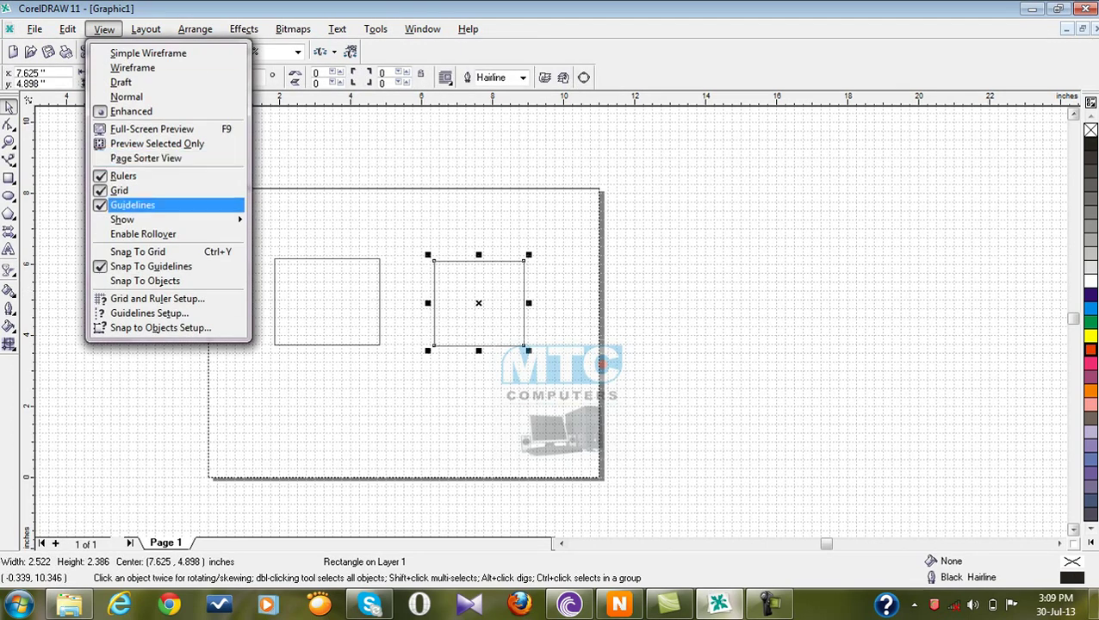
{"action": "left_click", "coordinate": [118, 190]}
{"action": "key", "text": "Escape"}
{"action": "left_click_drag", "start_coordinate": [523, 344], "coordinate": [535, 350]}
{"action": "left_click", "coordinate": [503, 148]}
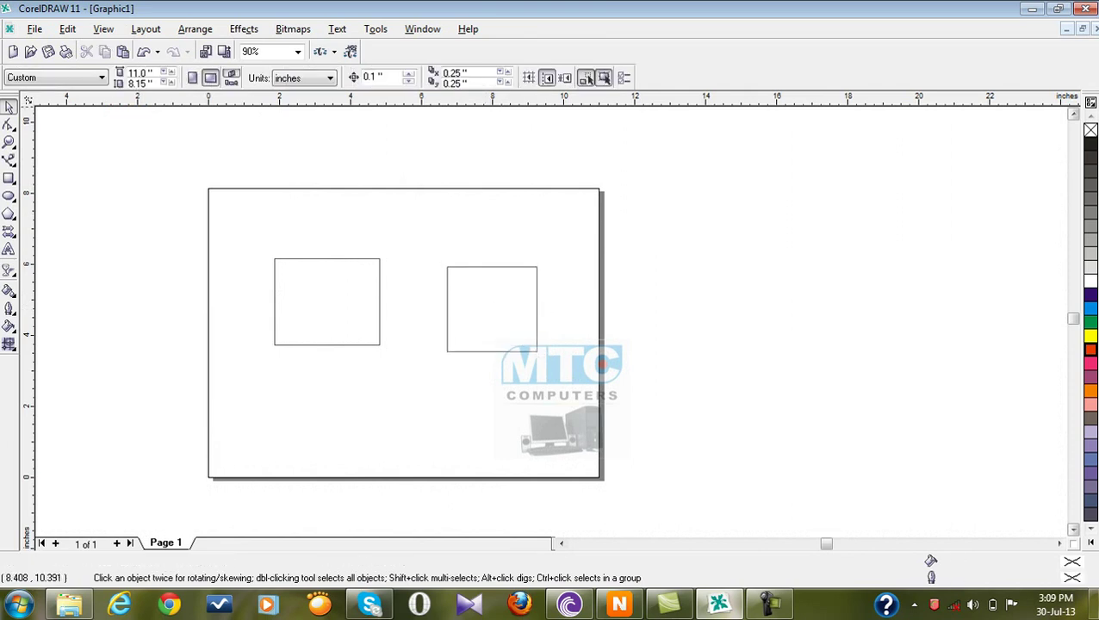
Place a horizontal guideline above and a vertical guideline beside the second rectangle, and try snapping the rectangle to them
{"action": "left_click_drag", "start_coordinate": [510, 98], "coordinate": [507, 242]}
{"action": "left_click_drag", "start_coordinate": [504, 284], "coordinate": [504, 260]}
{"action": "left_click_drag", "start_coordinate": [359, 300], "coordinate": [403, 303]}
{"action": "left_click_drag", "start_coordinate": [480, 272], "coordinate": [435, 272]}
Delete the horizontal and vertical guidelines from the page
{"action": "left_click", "coordinate": [385, 242]}
{"action": "key", "text": "Delete"}
{"action": "left_click", "coordinate": [403, 254]}
{"action": "key", "text": "Delete"}
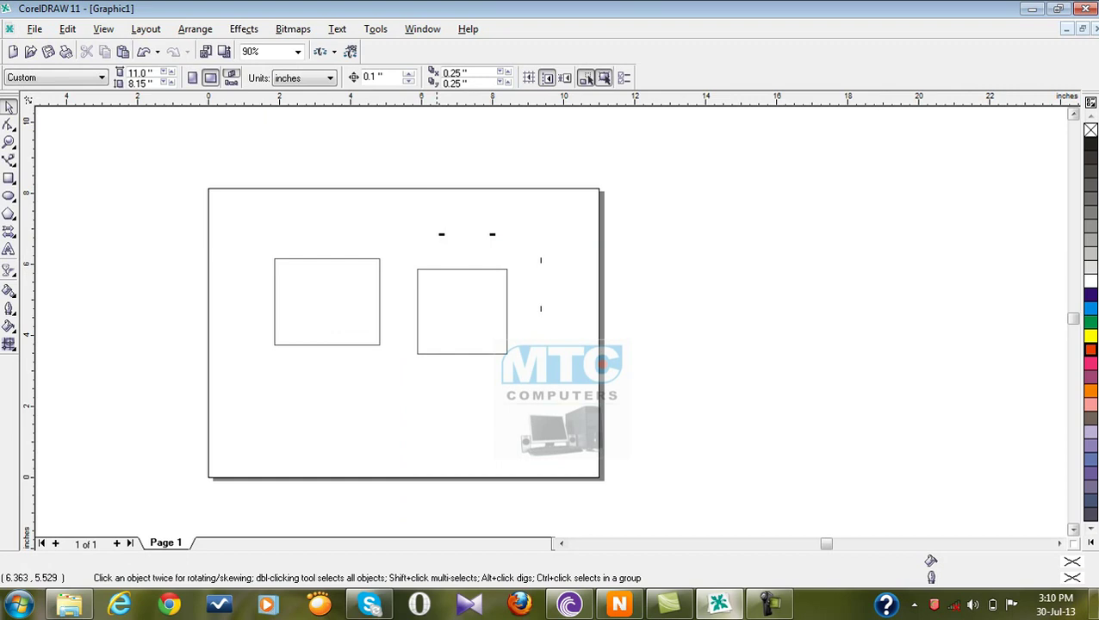
Replace Snap To Guidelines with Snap To Objects and rearrange the rectangles, placing the wider one to the right of the other
{"action": "left_click", "coordinate": [447, 295]}
{"action": "scroll", "coordinate": [475, 310], "scroll_direction": "up", "scroll_amount": 1}
{"action": "left_click", "coordinate": [541, 125]}
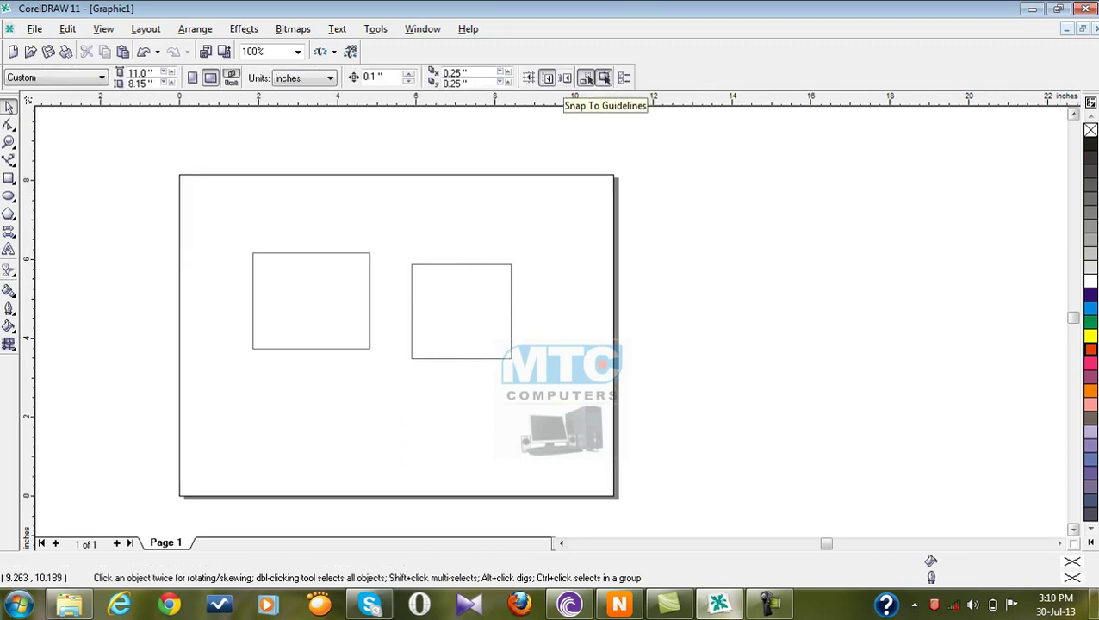
{"action": "left_click_drag", "start_coordinate": [461, 299], "coordinate": [419, 286]}
{"action": "left_click_drag", "start_coordinate": [338, 299], "coordinate": [568, 309]}
{"action": "left_click", "coordinate": [567, 175]}
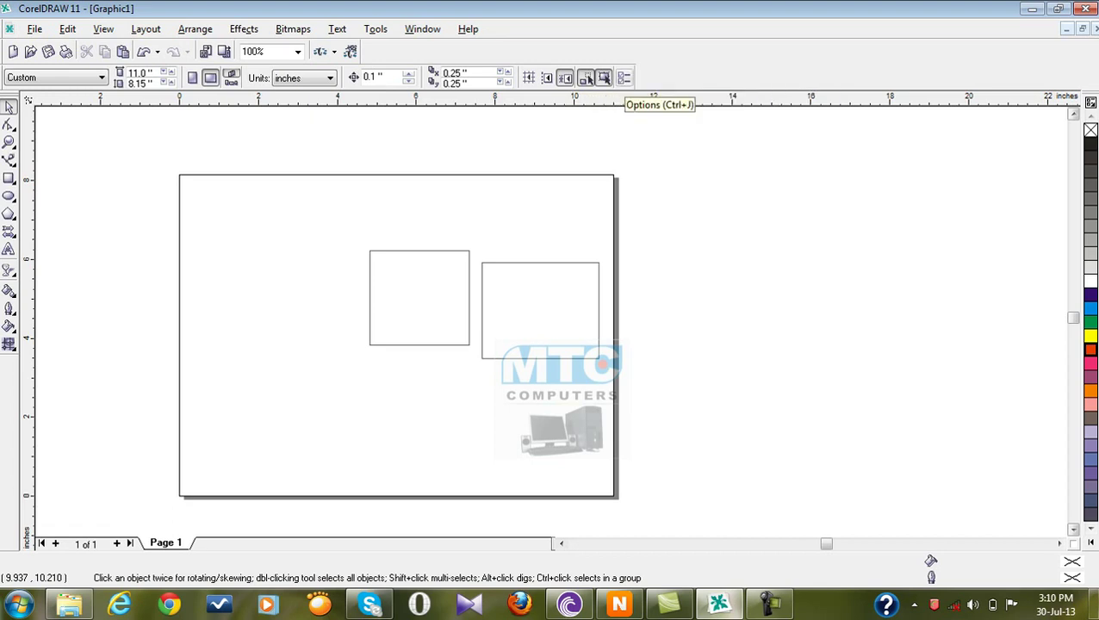
With grid, guideline and object snapping all on, move the wider rectangle below the other, narrow it to about 2.43 inches, and turn snapping off
{"action": "left_click", "coordinate": [547, 78]}
{"action": "left_click", "coordinate": [530, 78]}
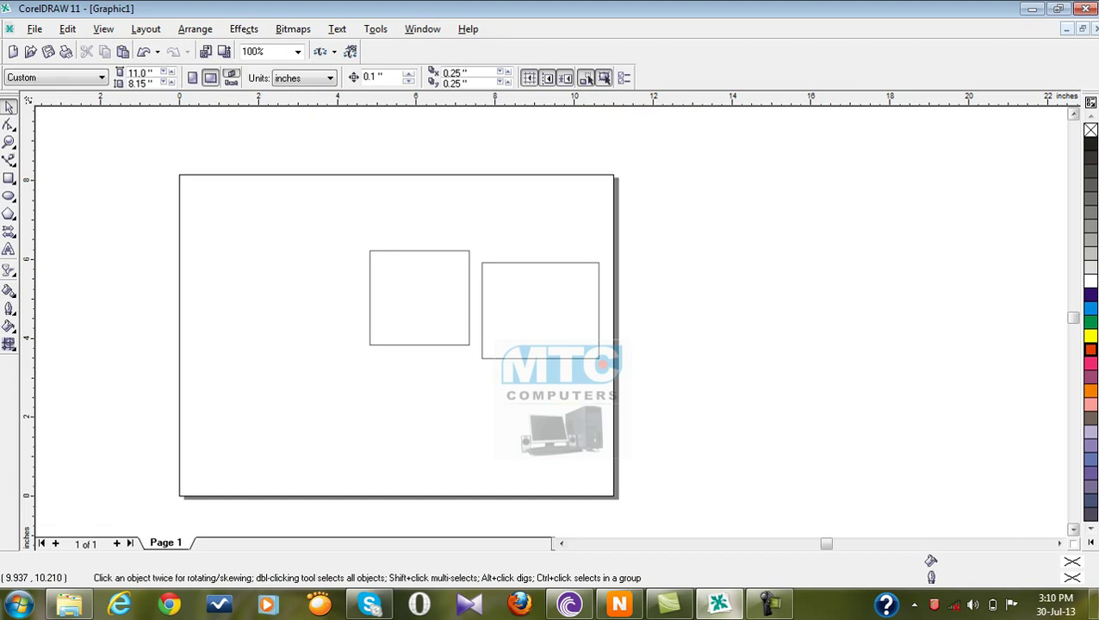
{"action": "left_click_drag", "start_coordinate": [545, 285], "coordinate": [431, 372]}
{"action": "left_click_drag", "start_coordinate": [490, 392], "coordinate": [419, 392]}
{"action": "key", "text": "Escape"}
{"action": "key", "text": "Escape"}
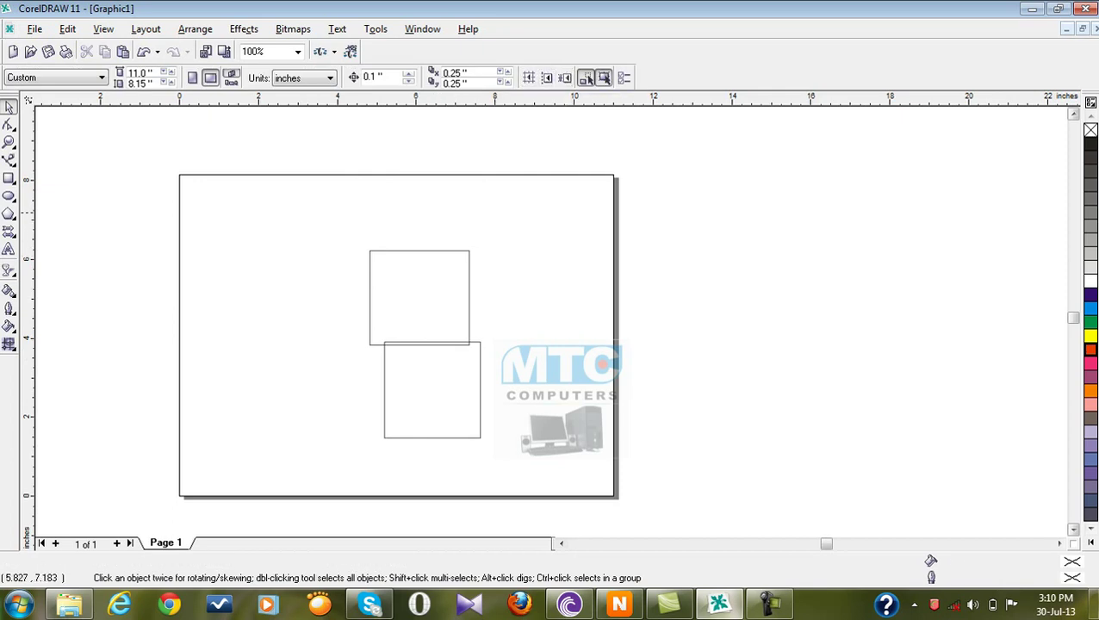
{"action": "left_click", "coordinate": [769, 604]}
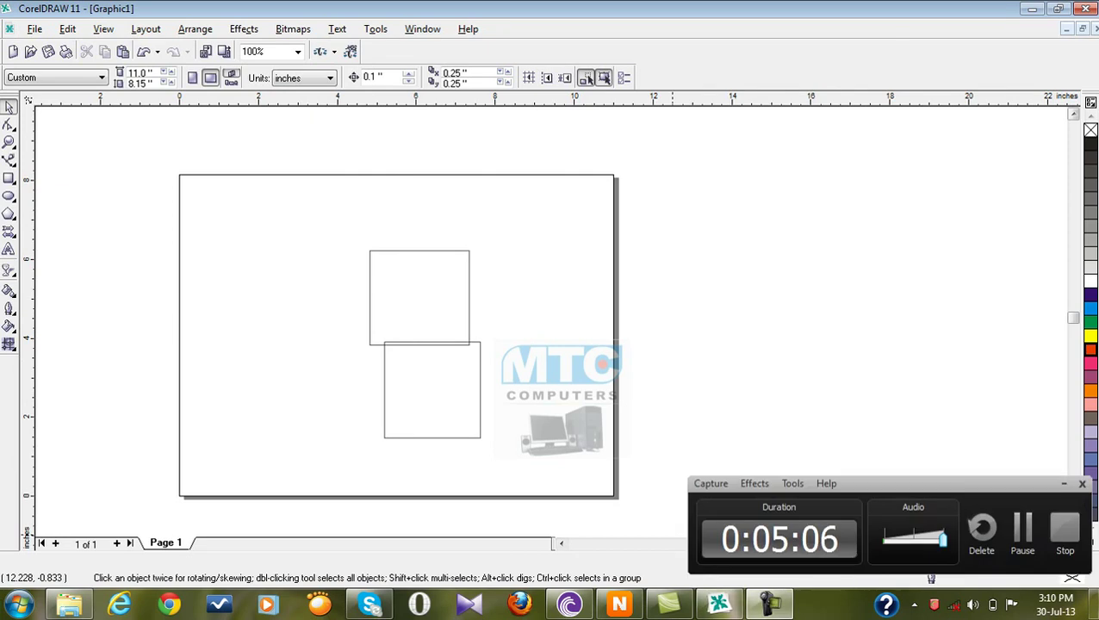
{"action": "left_click", "coordinate": [1022, 528]}
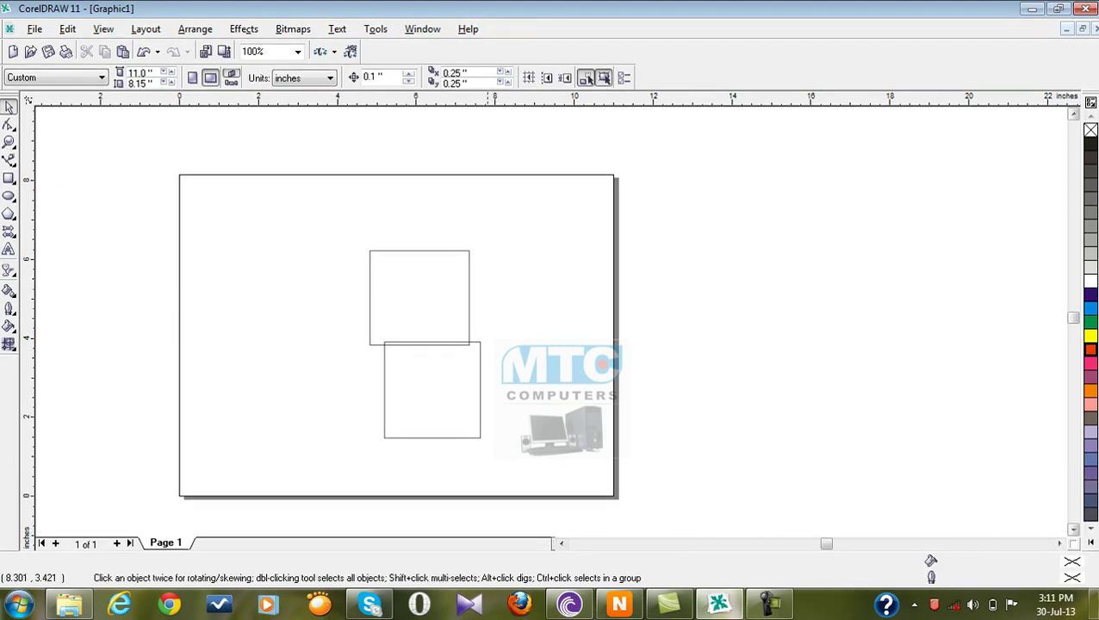
Move the lower rectangle just clear of the upper one and insert a Radio Button internet object at about x 2.72, y 4.94 inches
{"action": "mouse_move", "coordinate": [480, 360]}
{"action": "left_mouse_down"}
{"action": "mouse_move", "coordinate": [446, 360]}
{"action": "mouse_move", "coordinate": [462, 349]}
{"action": "mouse_move", "coordinate": [481, 373]}
{"action": "left_mouse_up"}
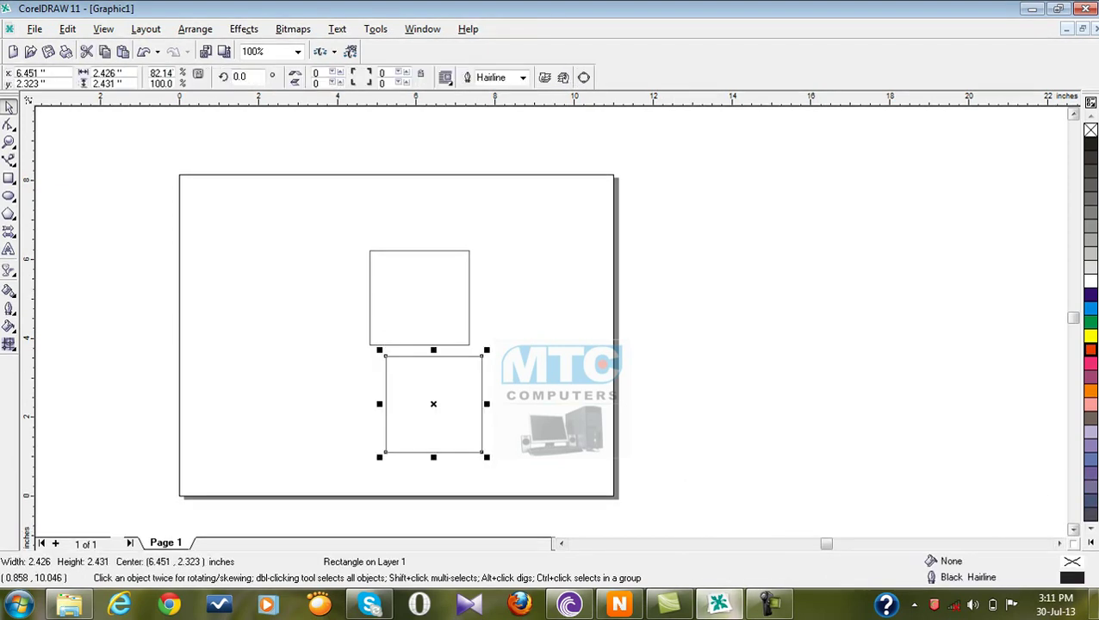
{"action": "left_click", "coordinate": [104, 29]}
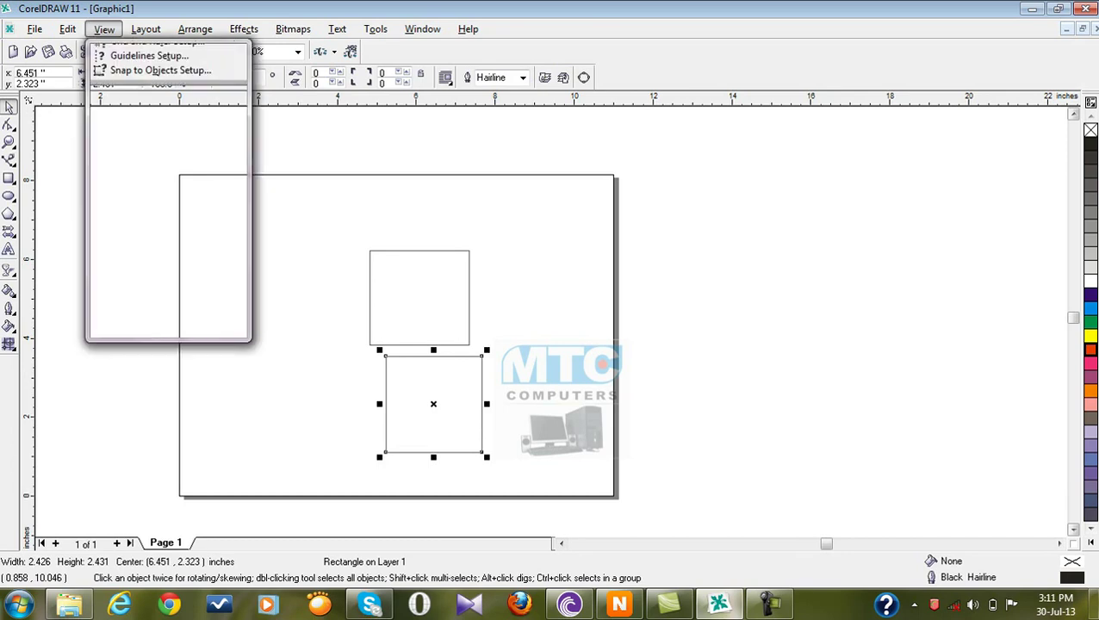
{"action": "mouse_move", "coordinate": [68, 30]}
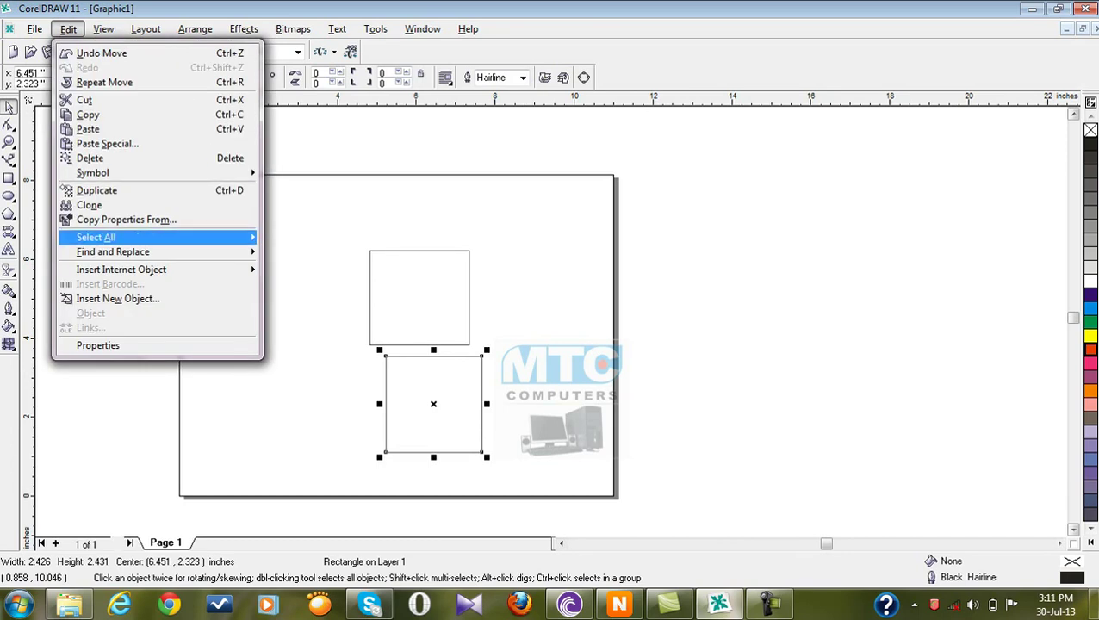
{"action": "mouse_move", "coordinate": [155, 270]}
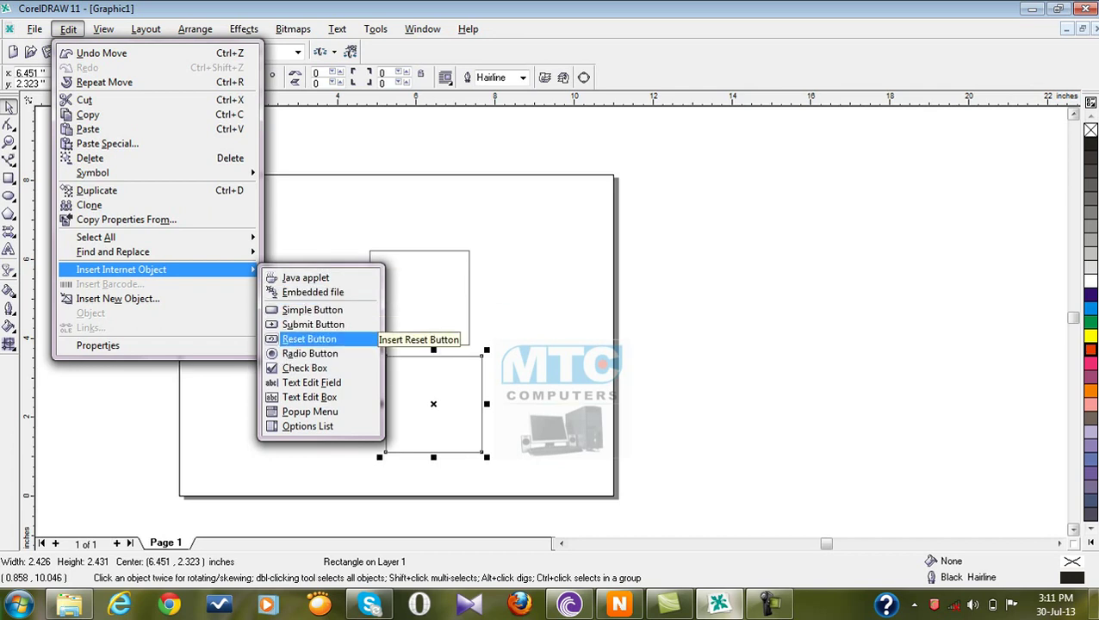
{"action": "left_click", "coordinate": [348, 354]}
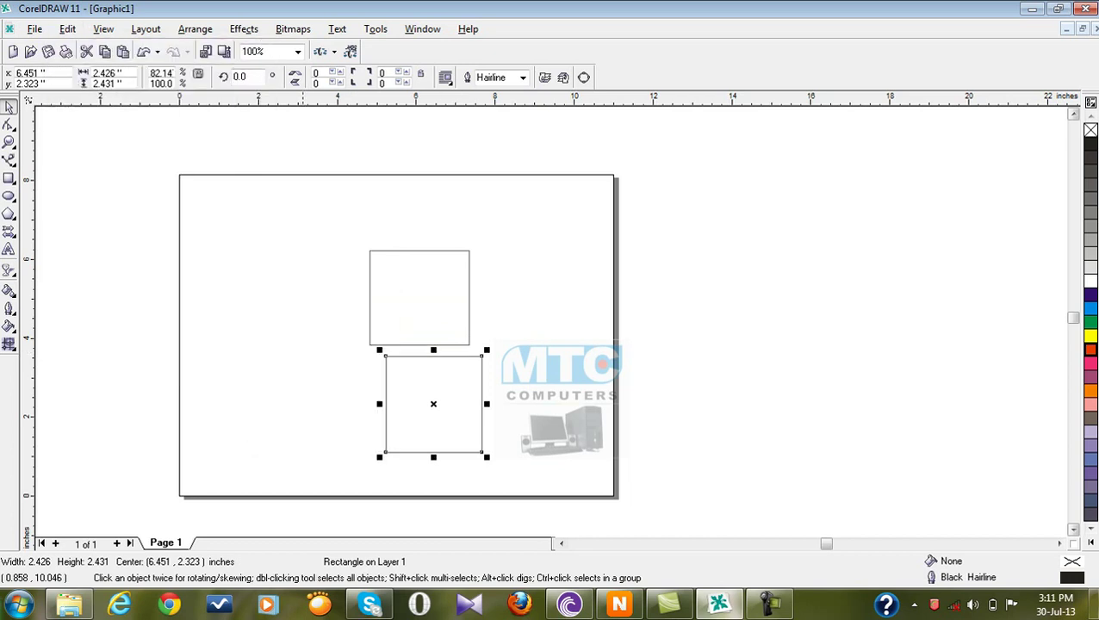
{"action": "left_click", "coordinate": [286, 301]}
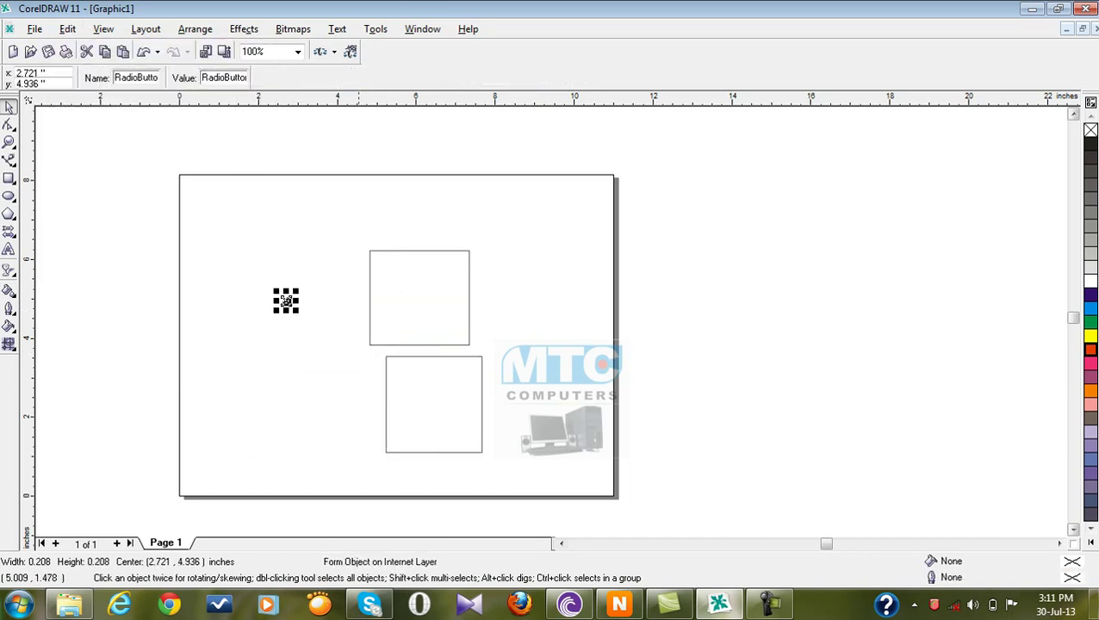
Move the radio button slightly left on the page and deselect it
{"action": "scroll", "coordinate": [286, 301], "scroll_direction": "up", "scroll_amount": 5}
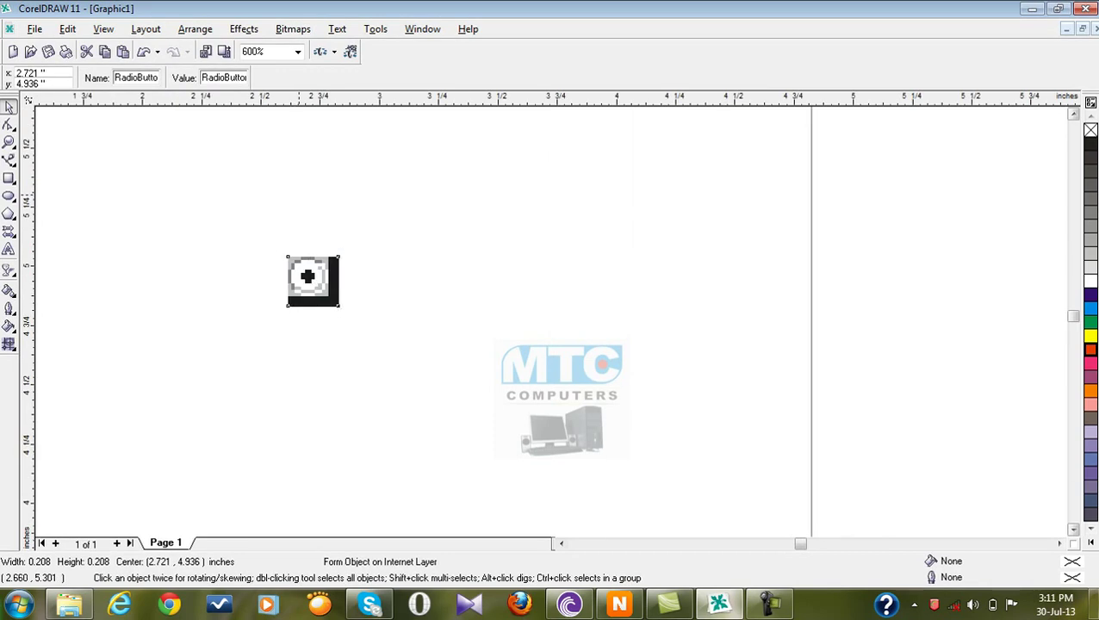
{"action": "left_click", "coordinate": [307, 277]}
{"action": "scroll", "coordinate": [307, 277], "scroll_direction": "down", "scroll_amount": 1}
{"action": "left_click_drag", "start_coordinate": [275, 261], "coordinate": [253, 275]}
{"action": "key", "text": "Escape"}
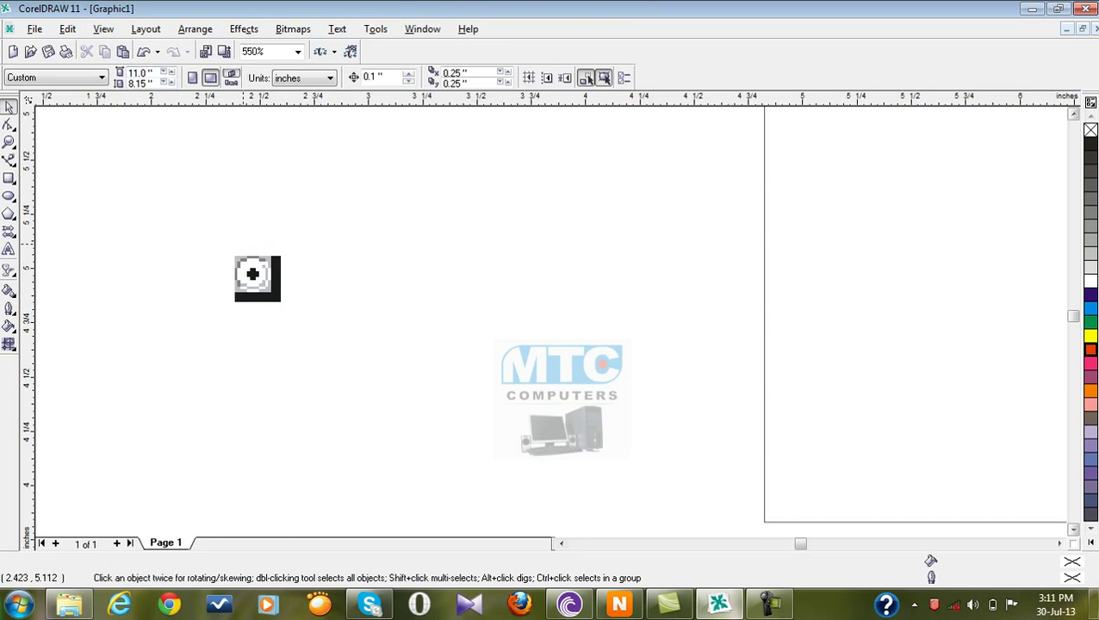
{"action": "scroll", "coordinate": [253, 273], "scroll_direction": "down", "scroll_amount": 4}
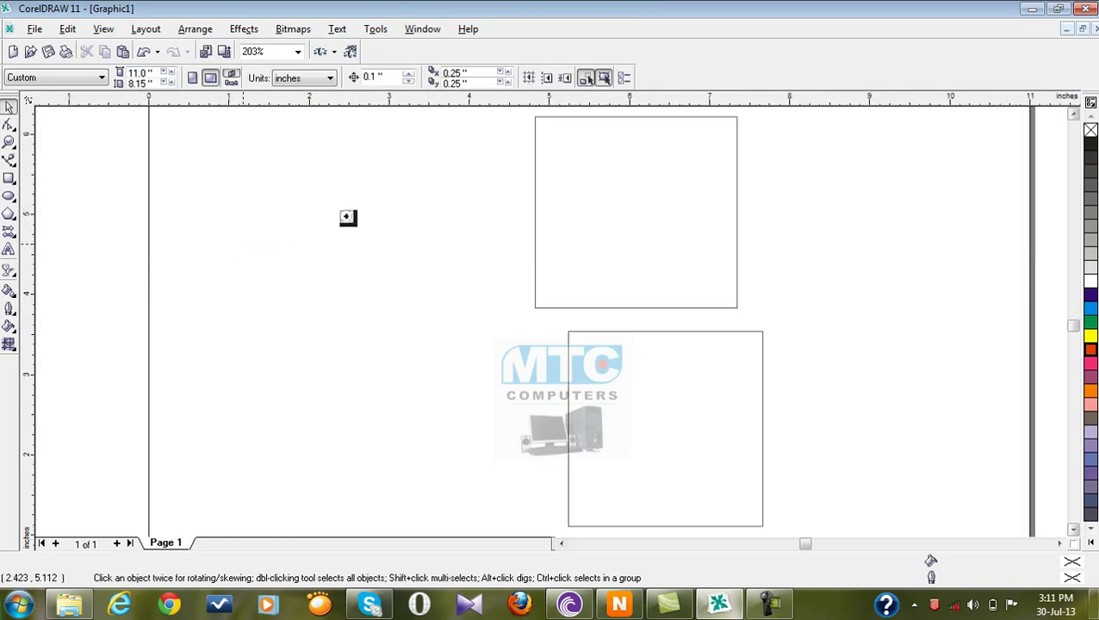
Insert a Check Box internet object below and slightly left of the radio button, and deselect it
{"action": "left_click", "coordinate": [103, 28]}
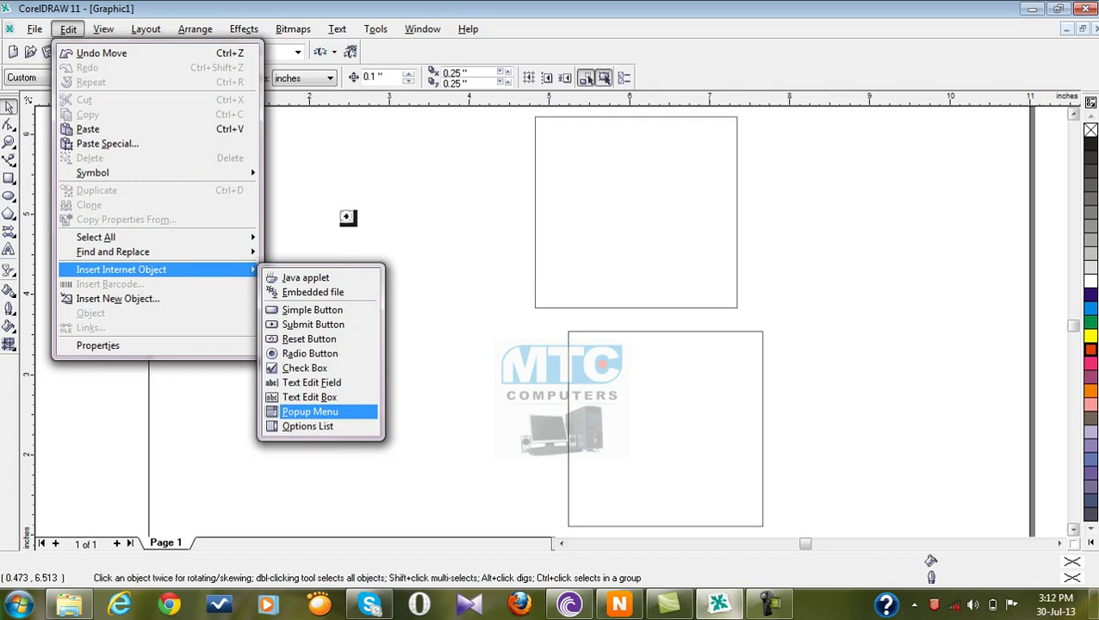
{"action": "left_click", "coordinate": [304, 367]}
{"action": "left_click", "coordinate": [291, 351]}
{"action": "left_click", "coordinate": [302, 388]}
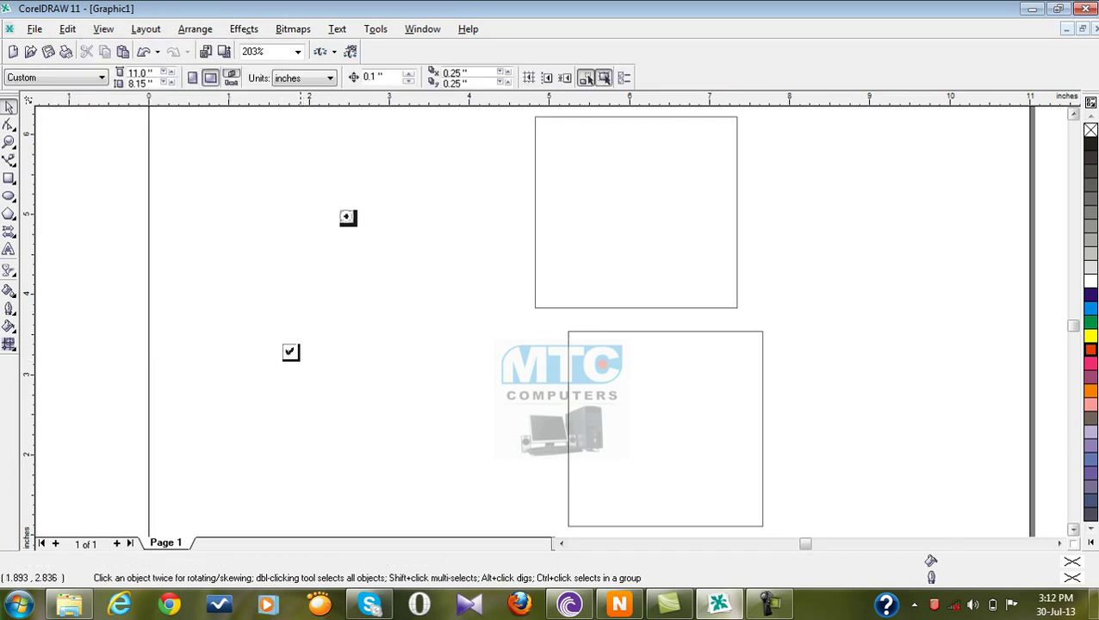
Move the check box closer to the radio button, to about x 2.12, y 4.07 inches, and deselect it
{"action": "scroll", "coordinate": [306, 347], "scroll_direction": "up", "scroll_amount": 3}
{"action": "left_click", "coordinate": [248, 362]}
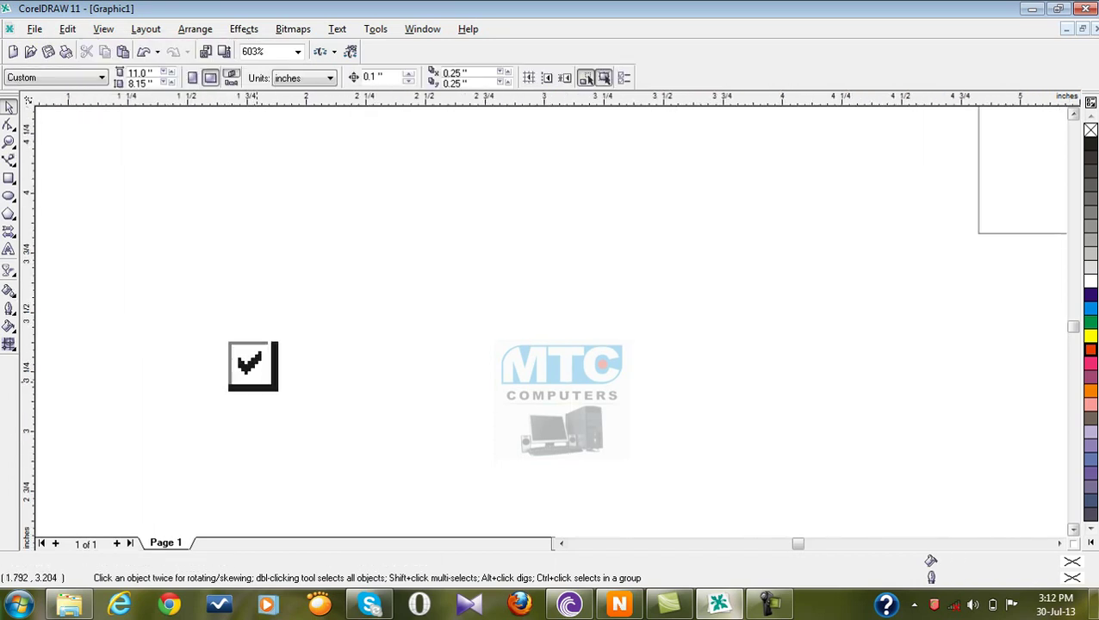
{"action": "scroll", "coordinate": [253, 386], "scroll_direction": "down", "scroll_amount": 5}
{"action": "key", "text": "Escape"}
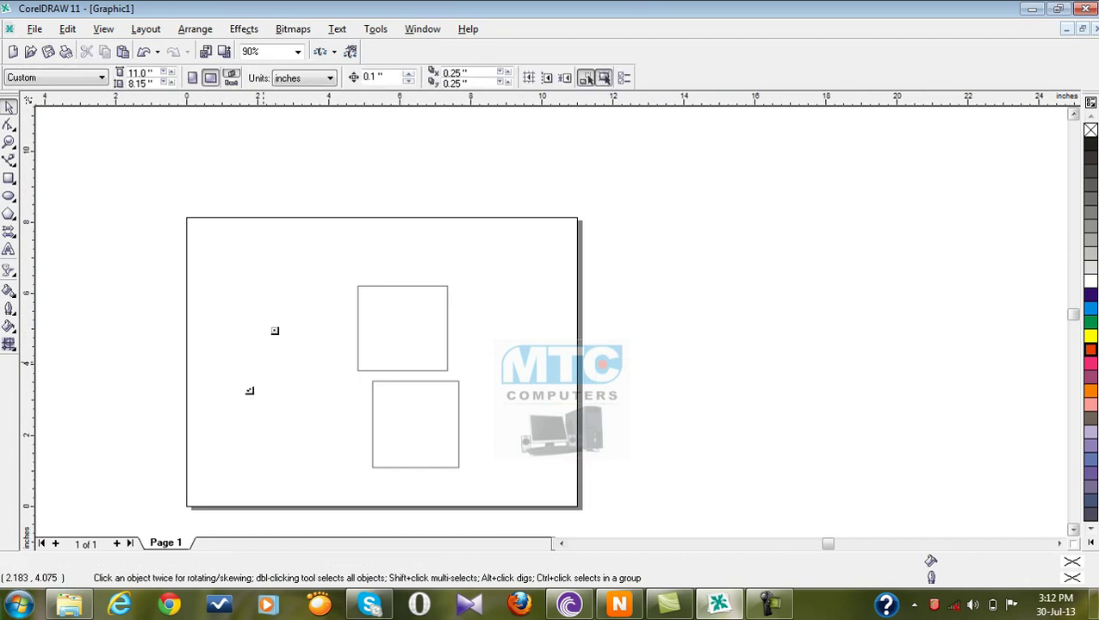
{"action": "scroll", "coordinate": [275, 330], "scroll_direction": "up", "scroll_amount": 1}
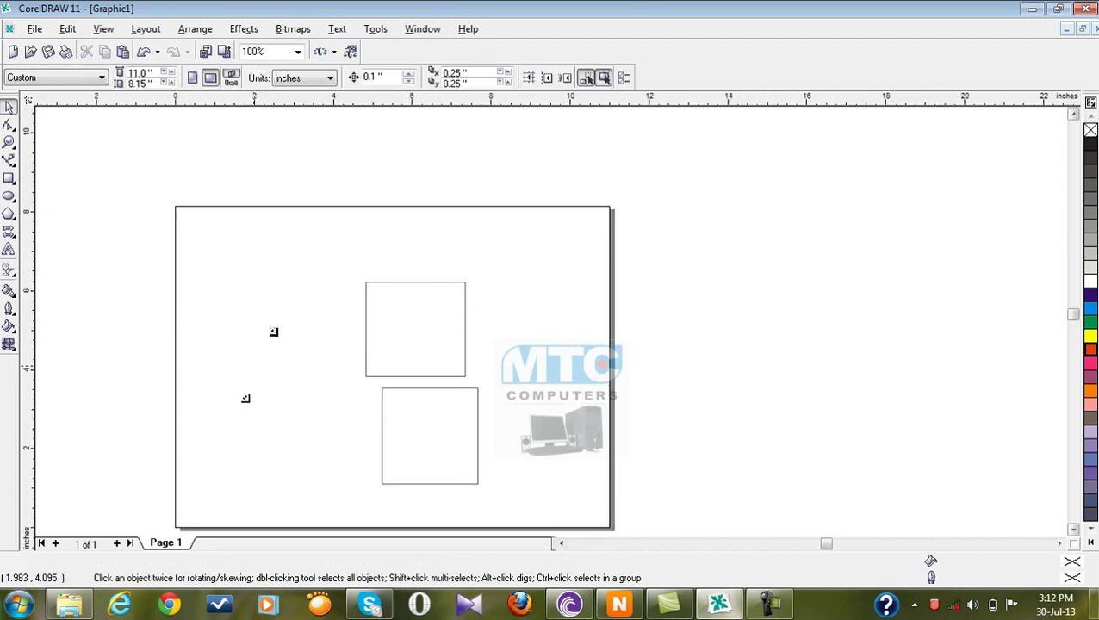
{"action": "left_click", "coordinate": [258, 366]}
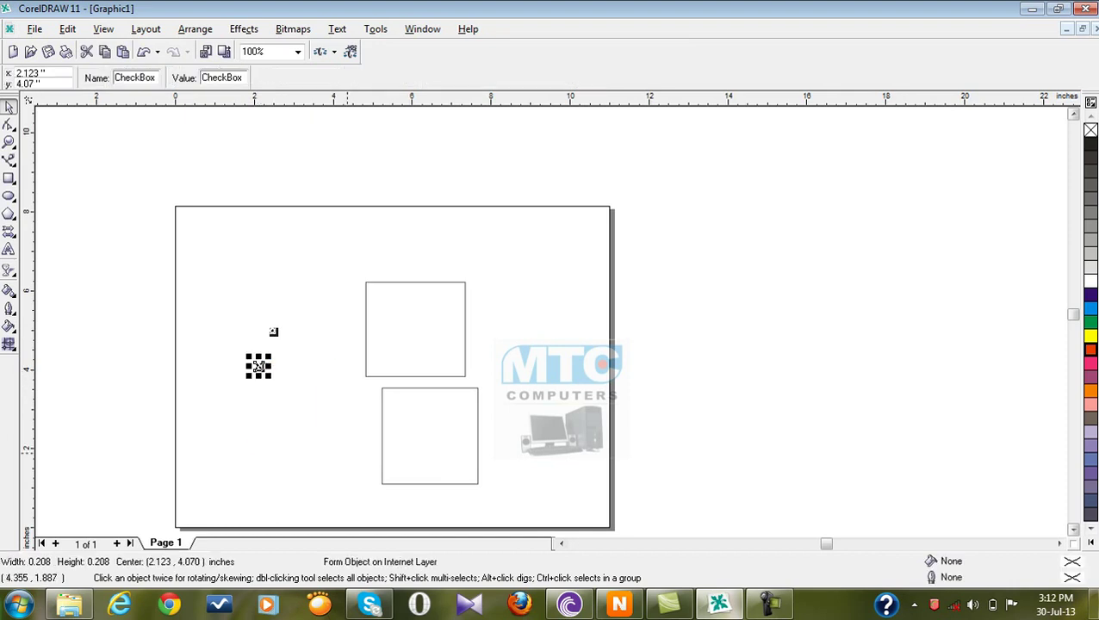
{"action": "key", "text": "Escape"}
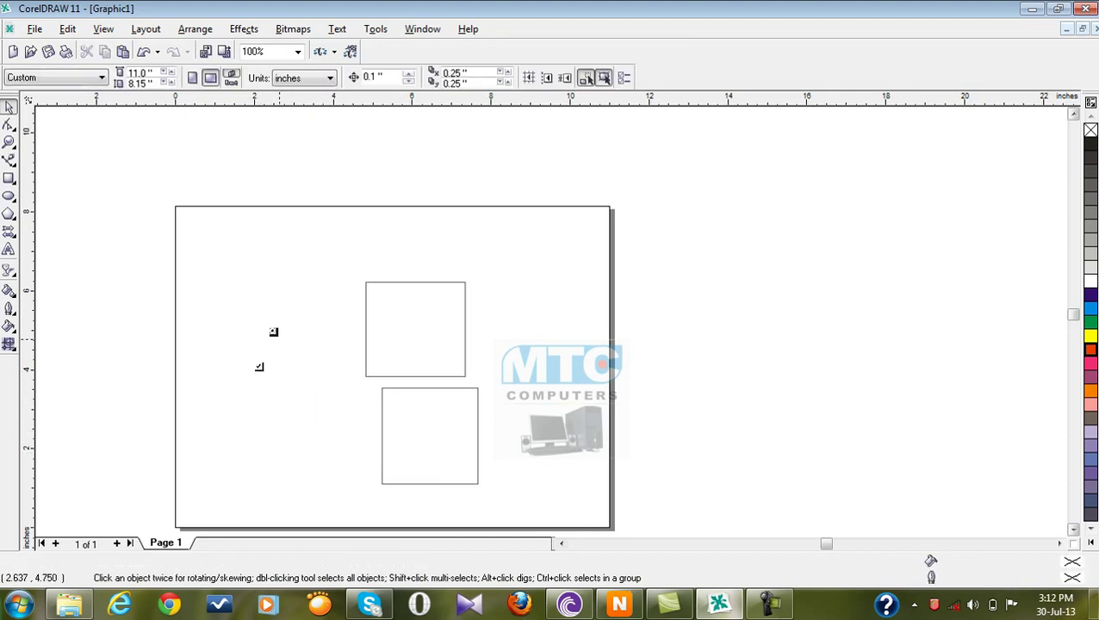
Insert a Simple Button internet object between the check box and the rectangles, centred at about x 3.70, y 4.22 inches
{"action": "left_click", "coordinate": [67, 28]}
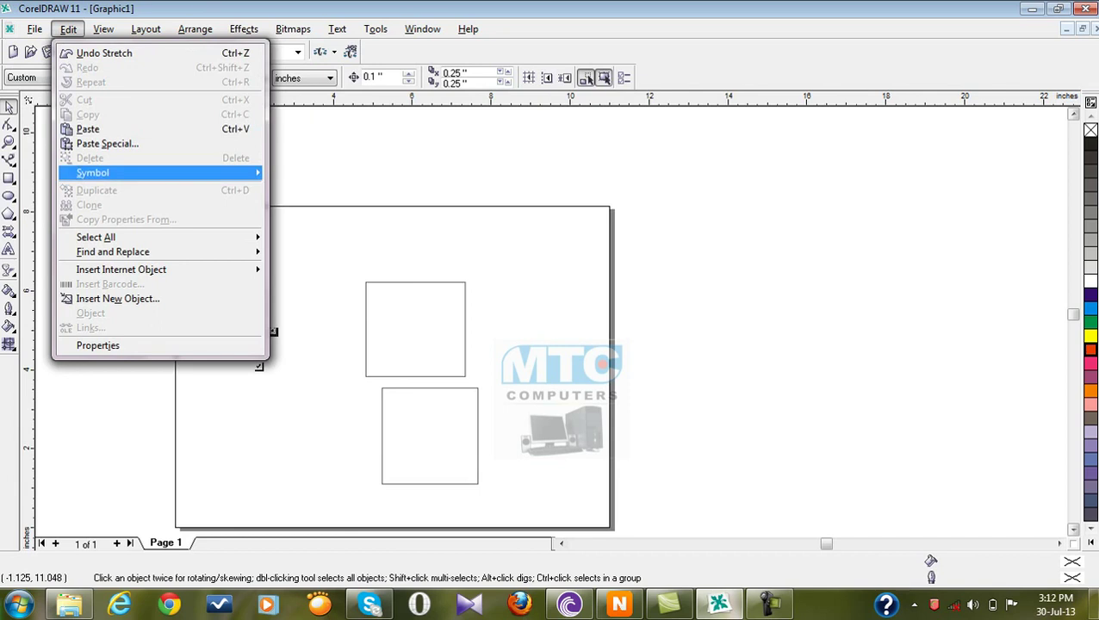
{"action": "left_click", "coordinate": [311, 310]}
{"action": "left_click", "coordinate": [306, 347]}
{"action": "scroll", "coordinate": [309, 371], "scroll_direction": "up", "scroll_amount": 1}
{"action": "left_click", "coordinate": [309, 359]}
{"action": "scroll", "coordinate": [309, 346], "scroll_direction": "up", "scroll_amount": 2}
{"action": "left_click", "coordinate": [310, 342]}
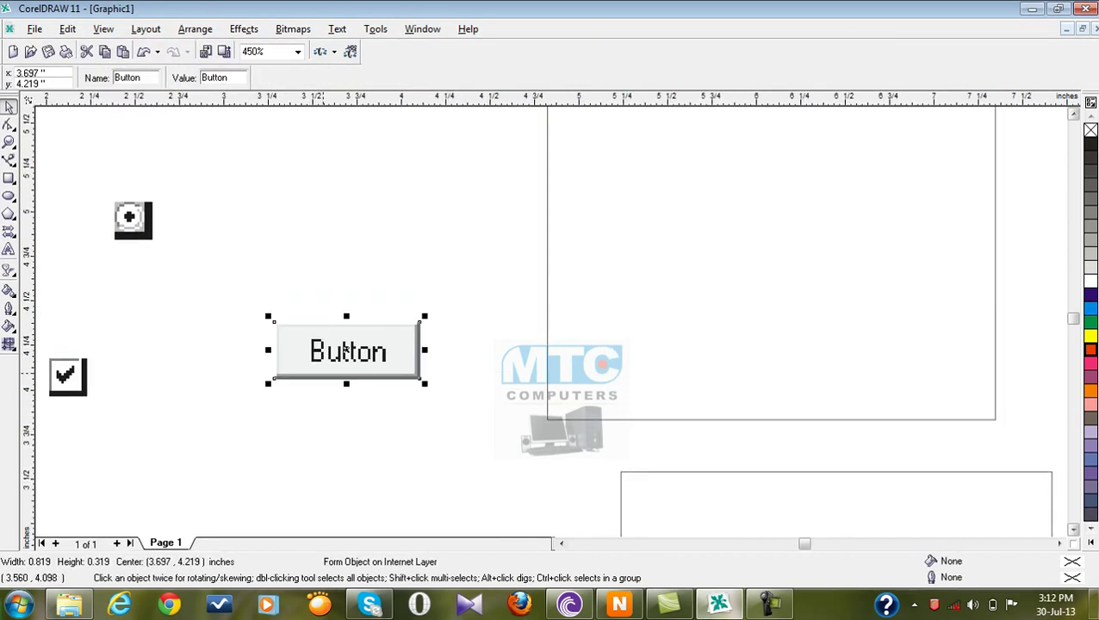
{"action": "scroll", "coordinate": [310, 344], "scroll_direction": "up", "scroll_amount": 3}
{"action": "scroll", "coordinate": [404, 278], "scroll_direction": "down", "scroll_amount": 3}
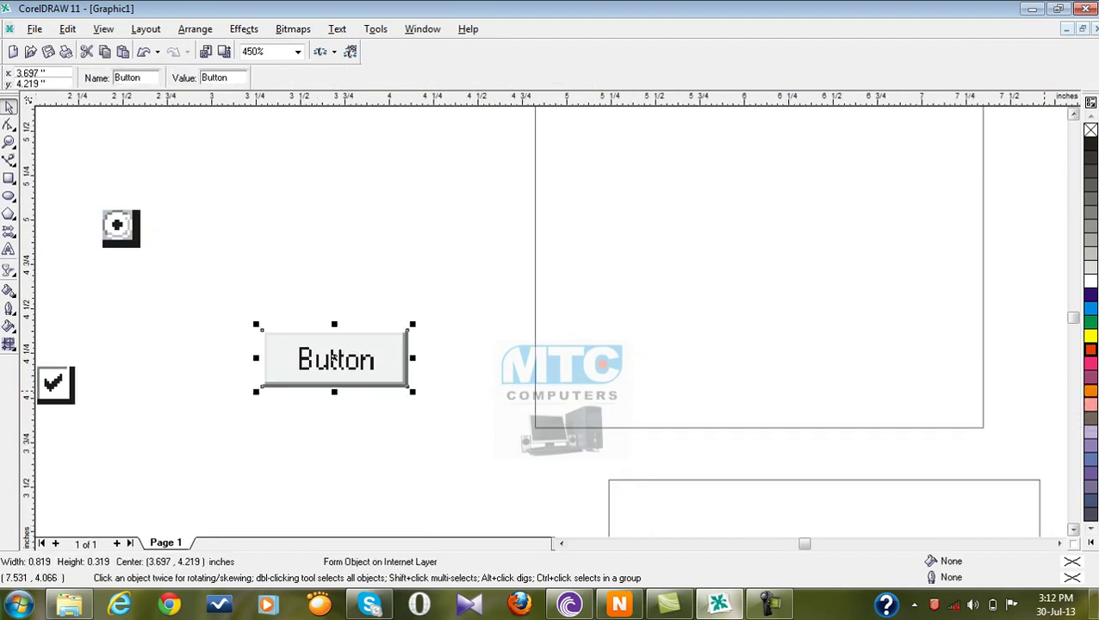
Shift the simple button slightly left and move the check box to about x 2.35, y 4.18 inches
{"action": "right_click", "coordinate": [693, 419]}
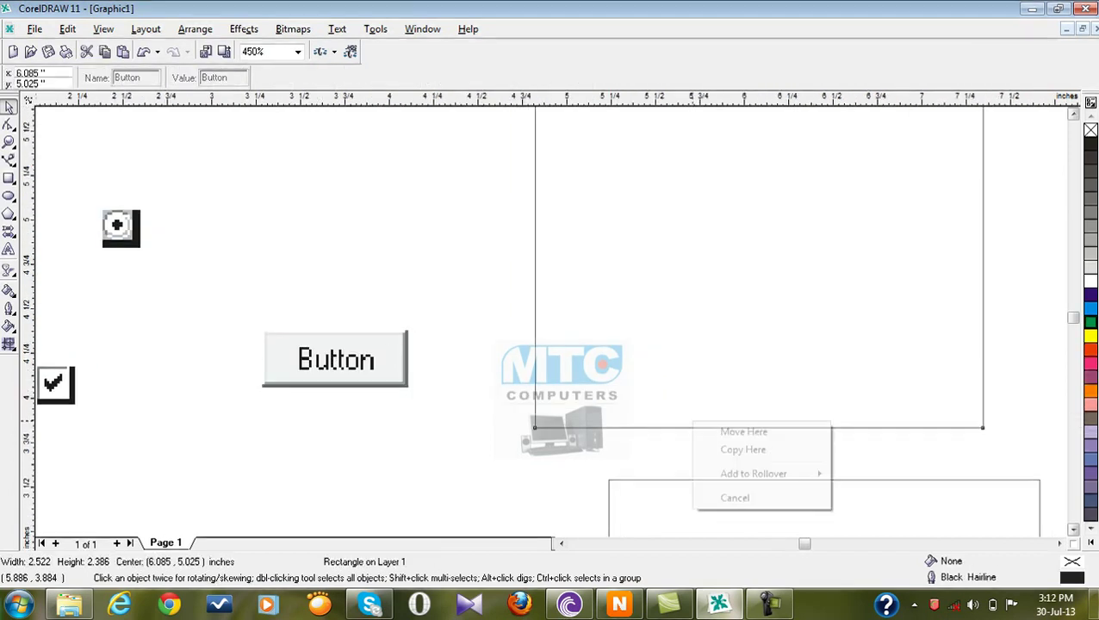
{"action": "left_click", "coordinate": [252, 377]}
{"action": "left_click_drag", "start_coordinate": [337, 363], "coordinate": [315, 364]}
{"action": "left_click_drag", "start_coordinate": [55, 385], "coordinate": [95, 365]}
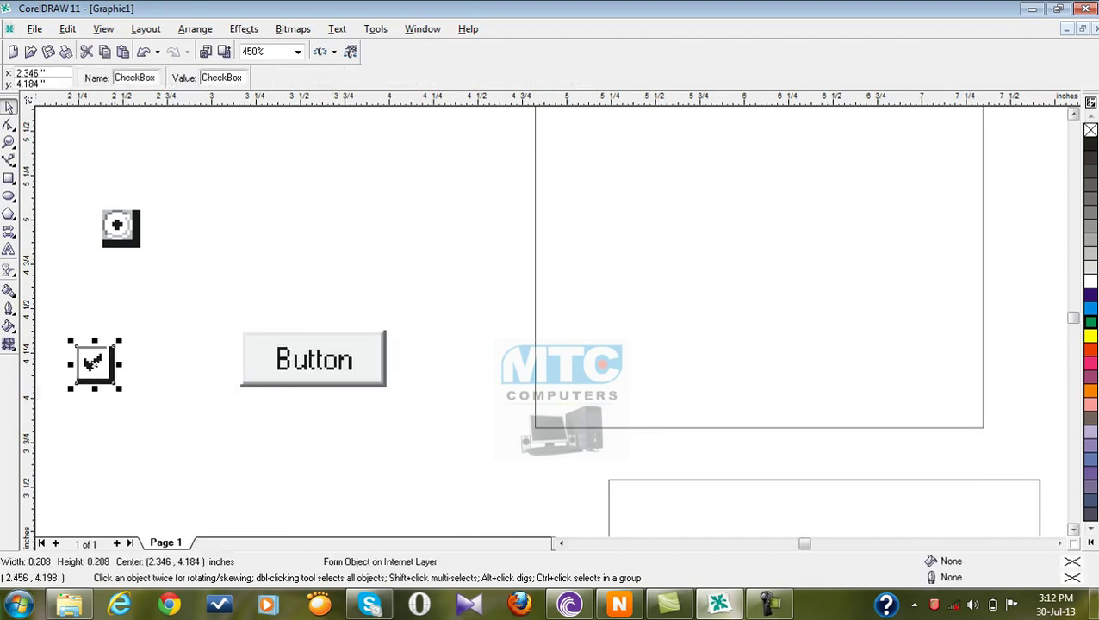
Switch the drawing display to Simple Wireframe mode
{"action": "left_click", "coordinate": [103, 28]}
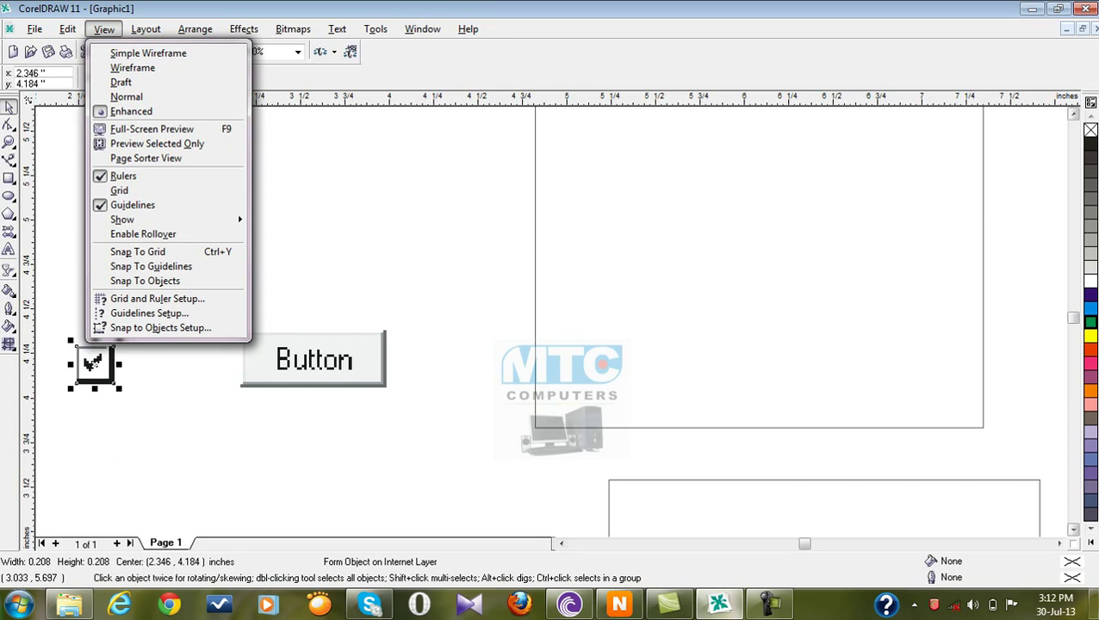
{"action": "left_click", "coordinate": [148, 54]}
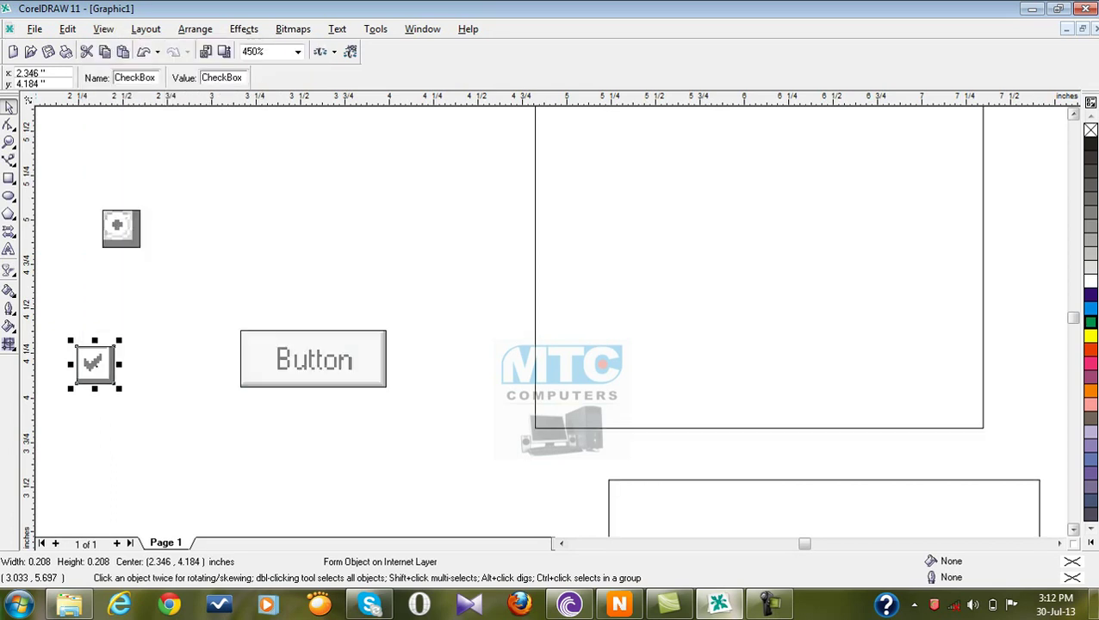
Switch the drawing display to Wireframe mode and on to Draft mode
{"action": "left_click", "coordinate": [103, 29]}
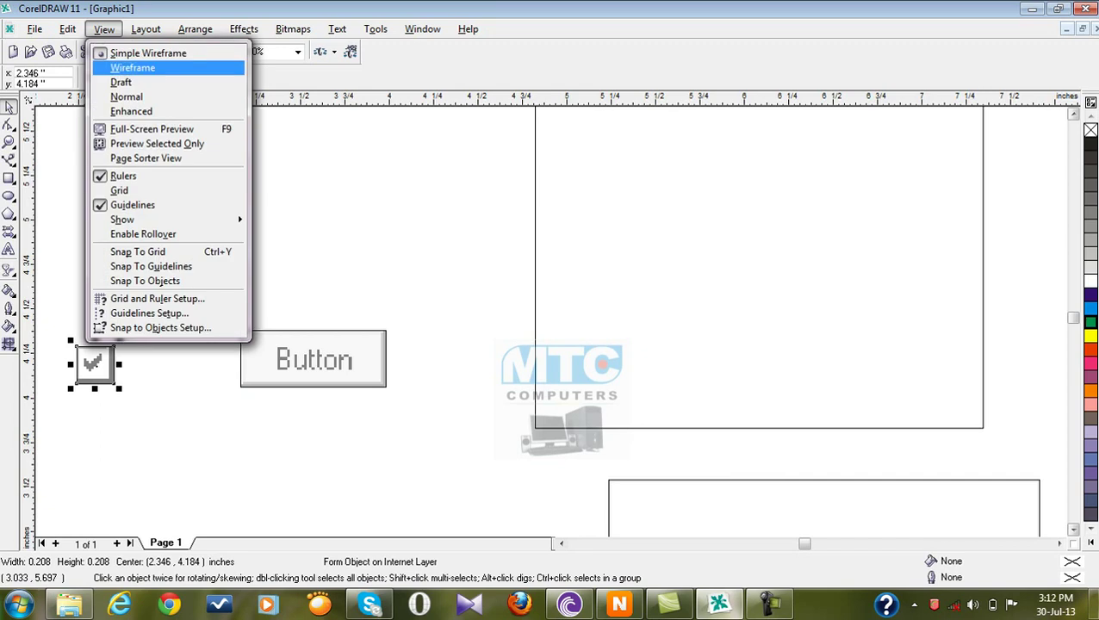
{"action": "left_click", "coordinate": [133, 67]}
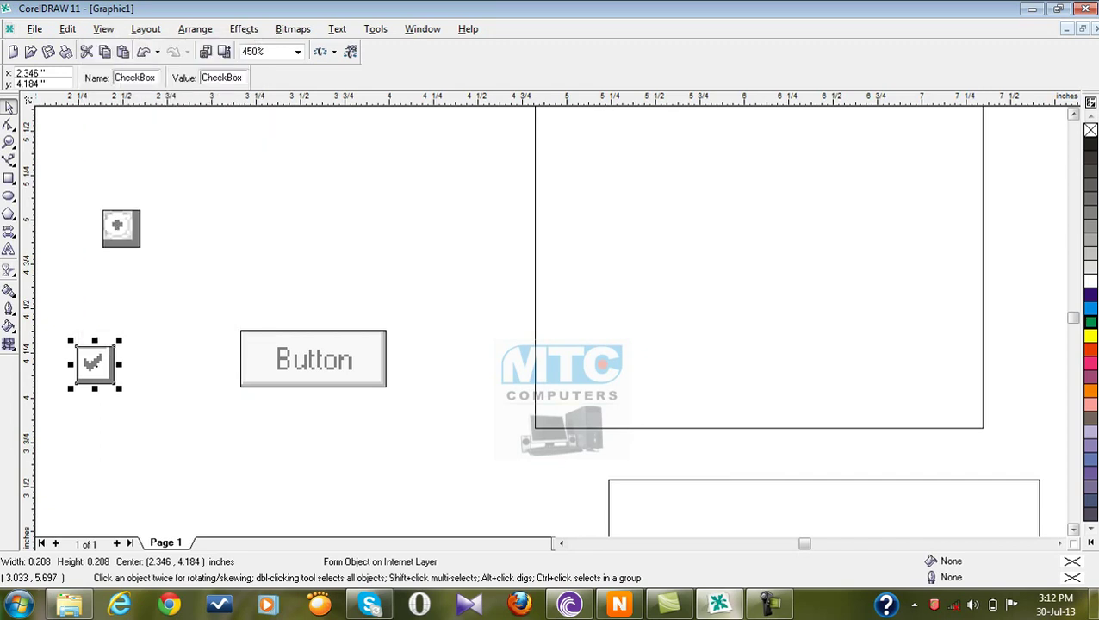
{"action": "left_click", "coordinate": [103, 28]}
{"action": "left_click", "coordinate": [129, 81]}
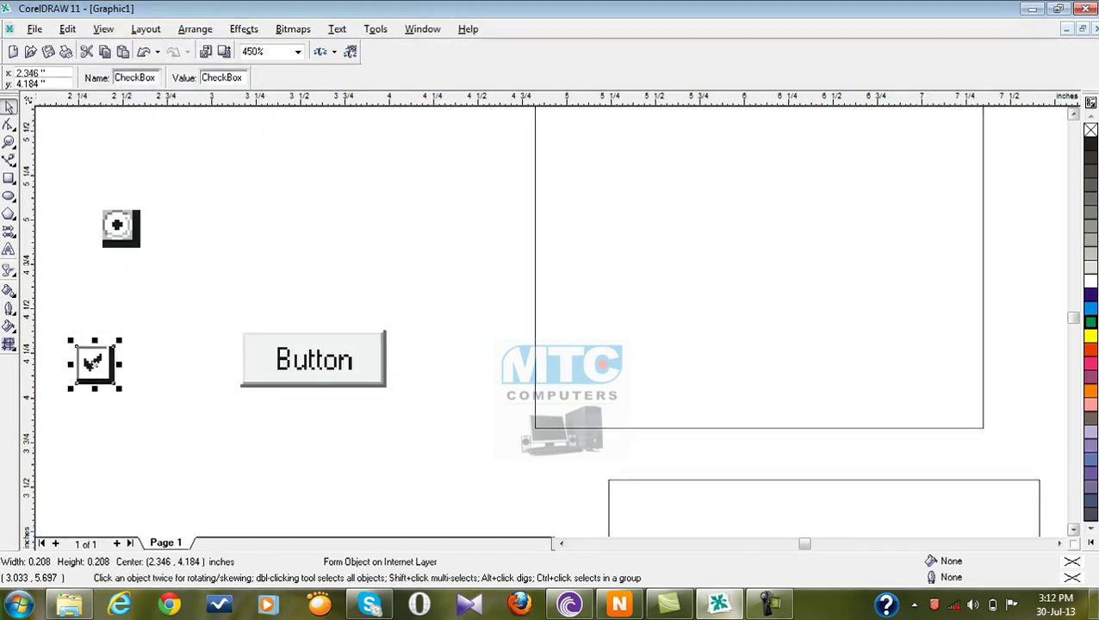
Switch the drawing display to Normal mode and on to Enhanced mode
{"action": "left_click", "coordinate": [103, 28]}
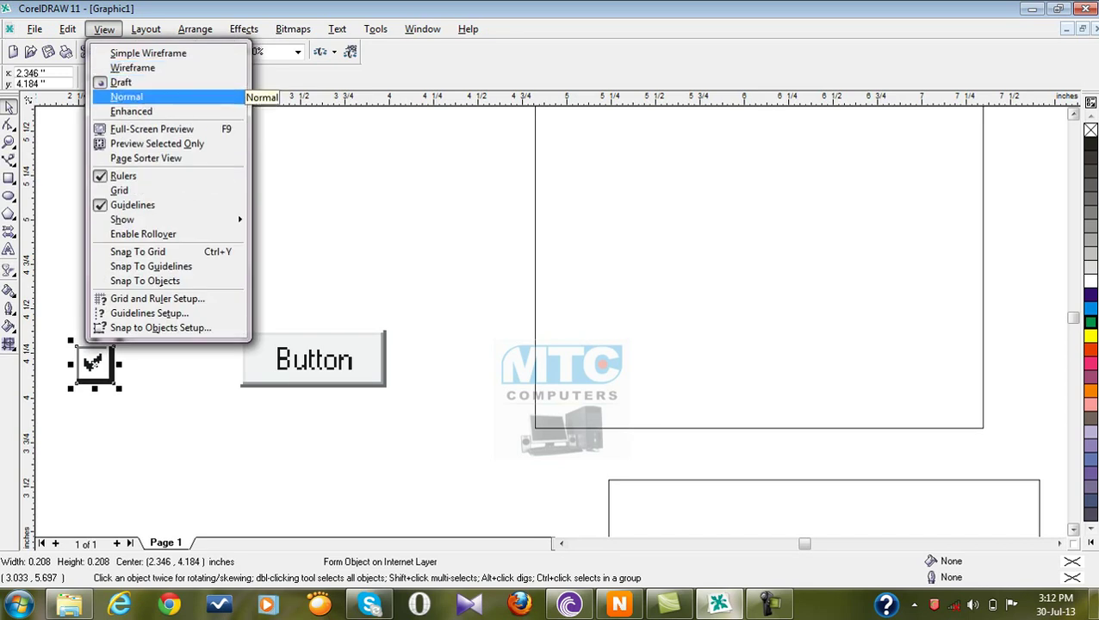
{"action": "left_click", "coordinate": [129, 97]}
{"action": "left_click", "coordinate": [104, 29]}
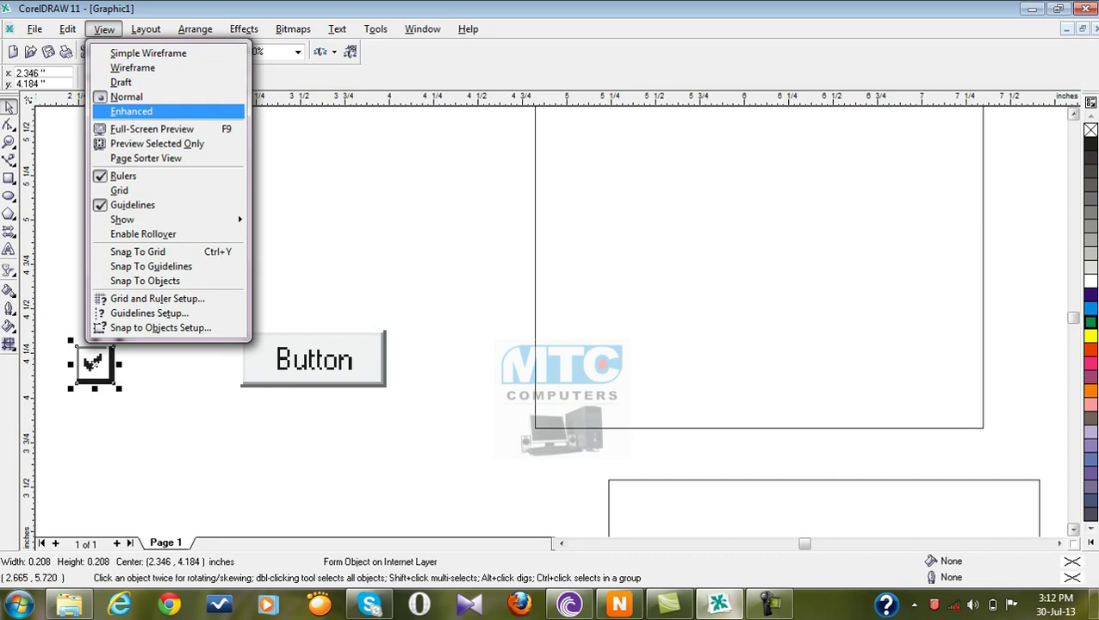
{"action": "left_click", "coordinate": [132, 111]}
Import the mountain lake picture from the Downloads folder into the drawing, placing it over the form objects and rectangles
{"action": "scroll", "coordinate": [205, 191], "scroll_direction": "down", "scroll_amount": 4}
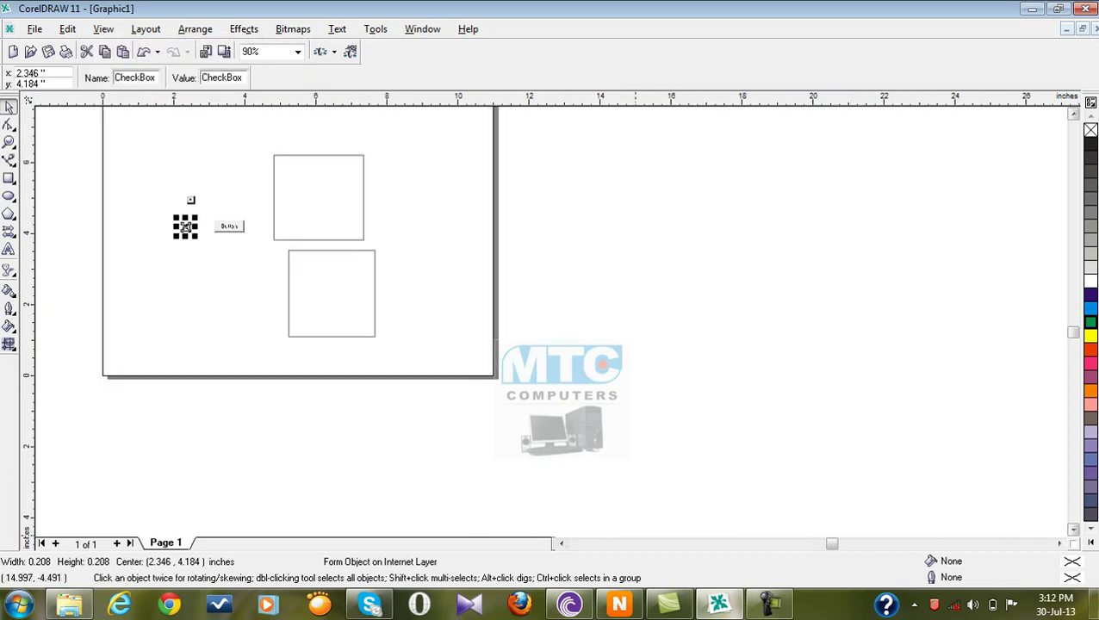
{"action": "left_click", "coordinate": [720, 605]}
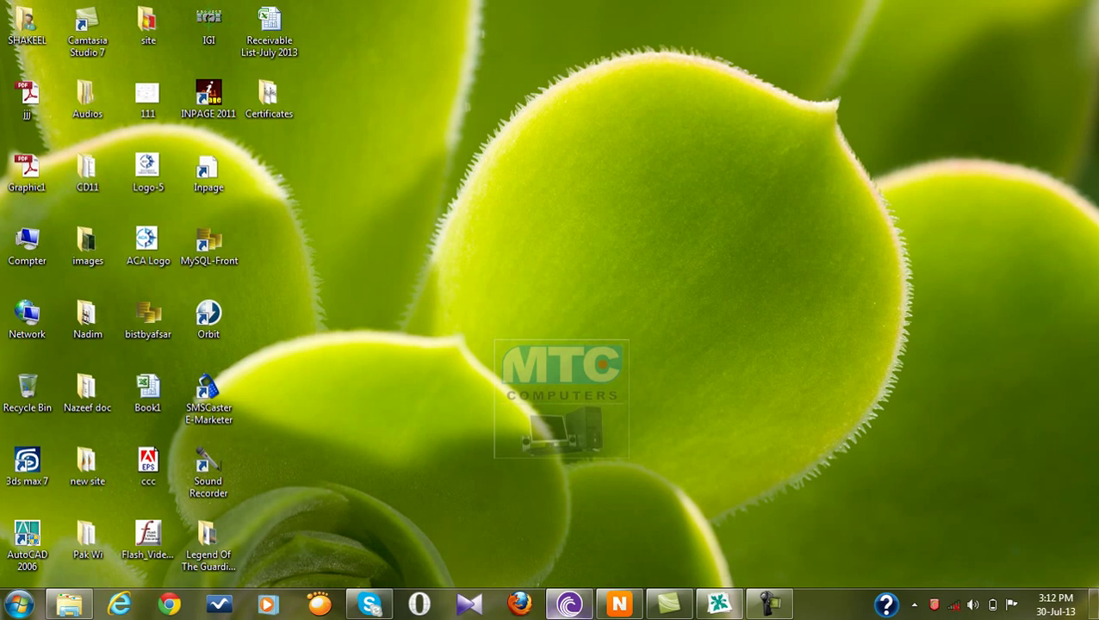
{"action": "double_click", "coordinate": [27, 26]}
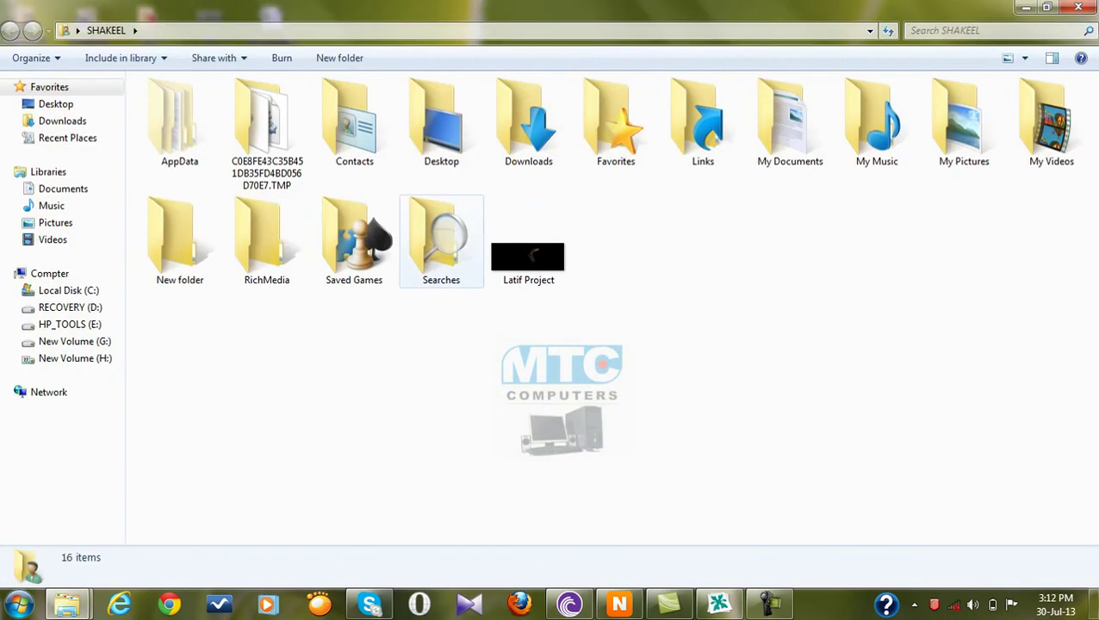
{"action": "double_click", "coordinate": [527, 125]}
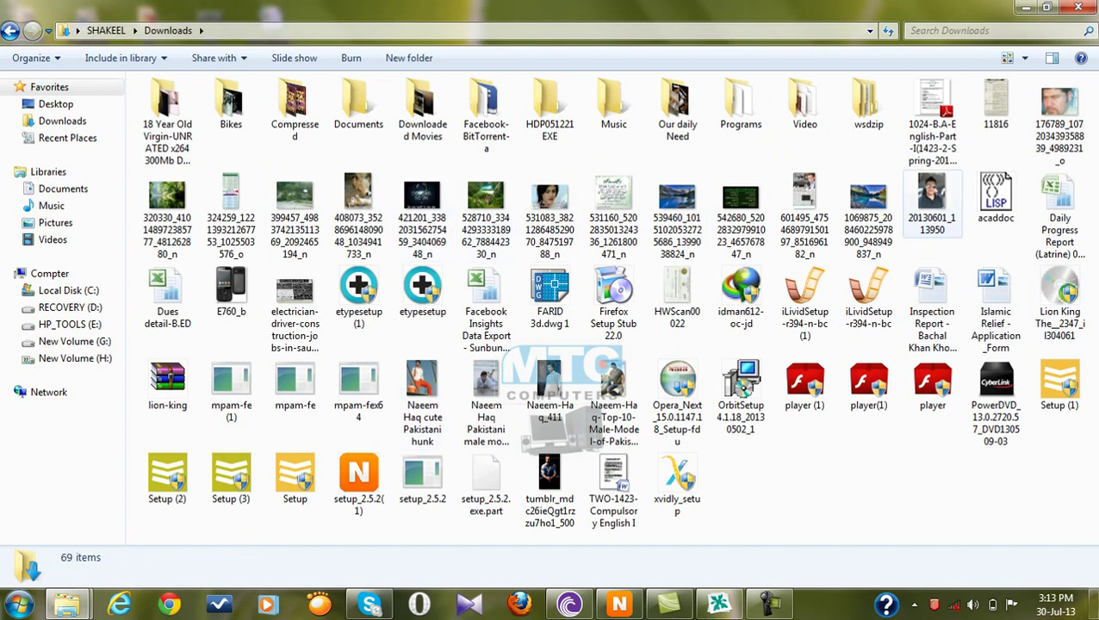
{"action": "left_click_drag", "start_coordinate": [868, 207], "coordinate": [190, 200]}
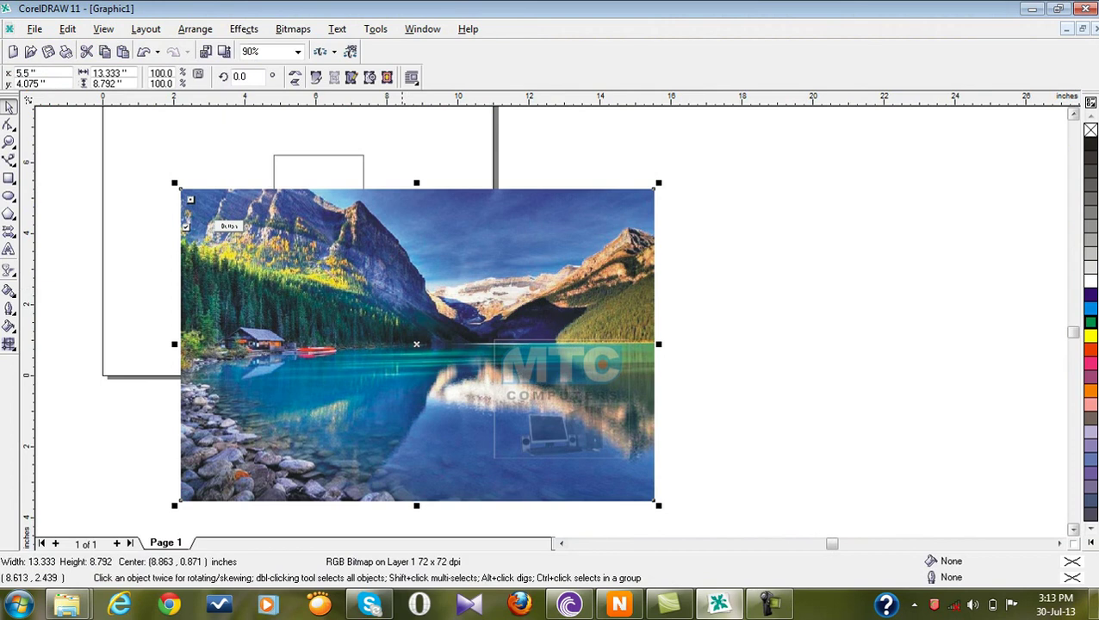
Switch the drawing containing the lake picture to Simple Wireframe mode
{"action": "left_click", "coordinate": [103, 29]}
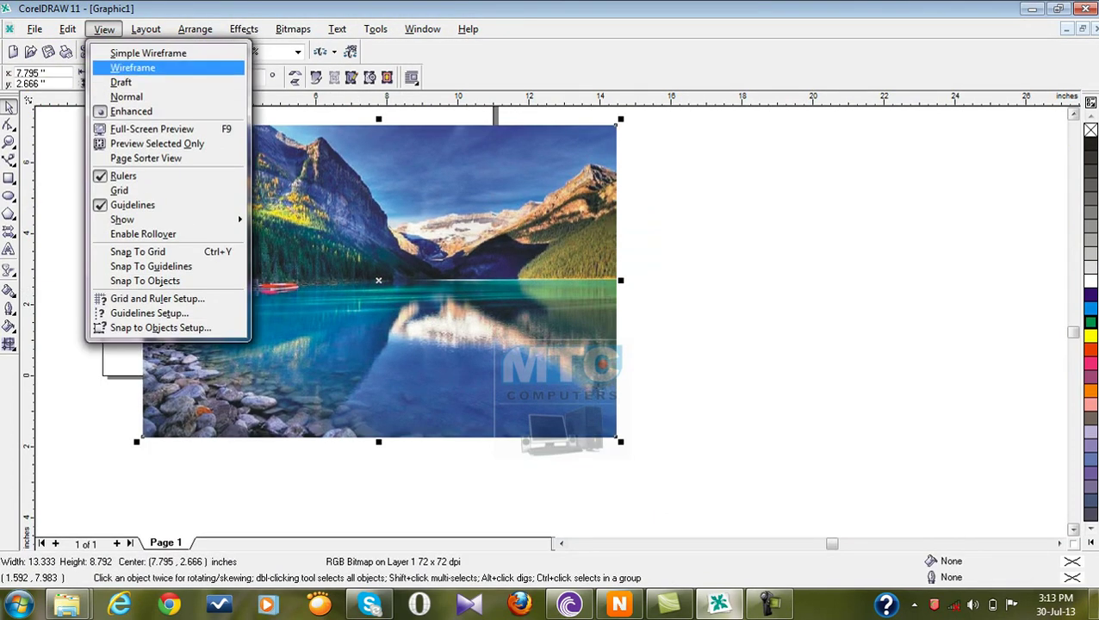
{"action": "left_click", "coordinate": [148, 52]}
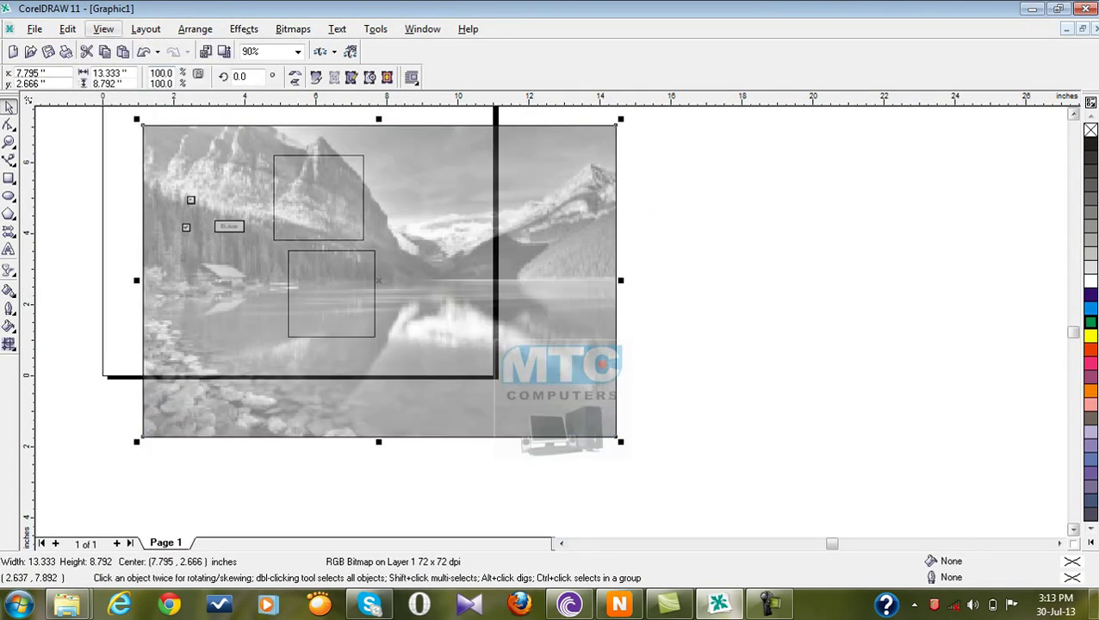
{"action": "left_click", "coordinate": [103, 28]}
{"action": "left_click", "coordinate": [525, 252]}
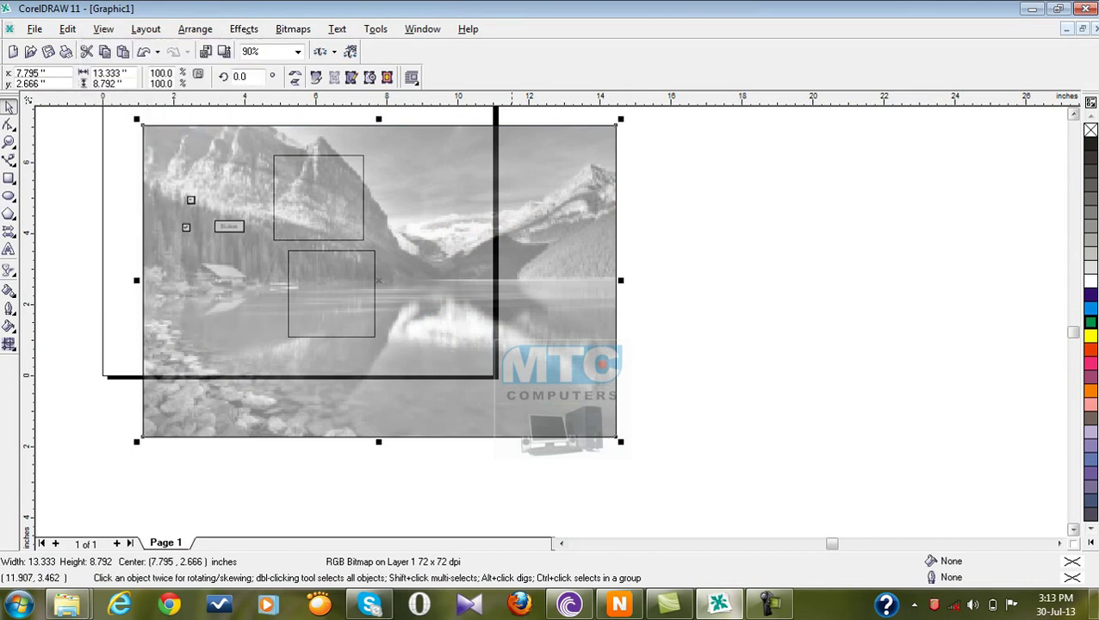
Shift the lake picture in small moves to a centre at about x 7.82, y 2.53 inches
{"action": "left_click", "coordinate": [332, 242]}
{"action": "left_click_drag", "start_coordinate": [333, 242], "coordinate": [338, 246]}
{"action": "left_click", "coordinate": [340, 118]}
{"action": "left_click", "coordinate": [282, 156]}
{"action": "left_click", "coordinate": [282, 165]}
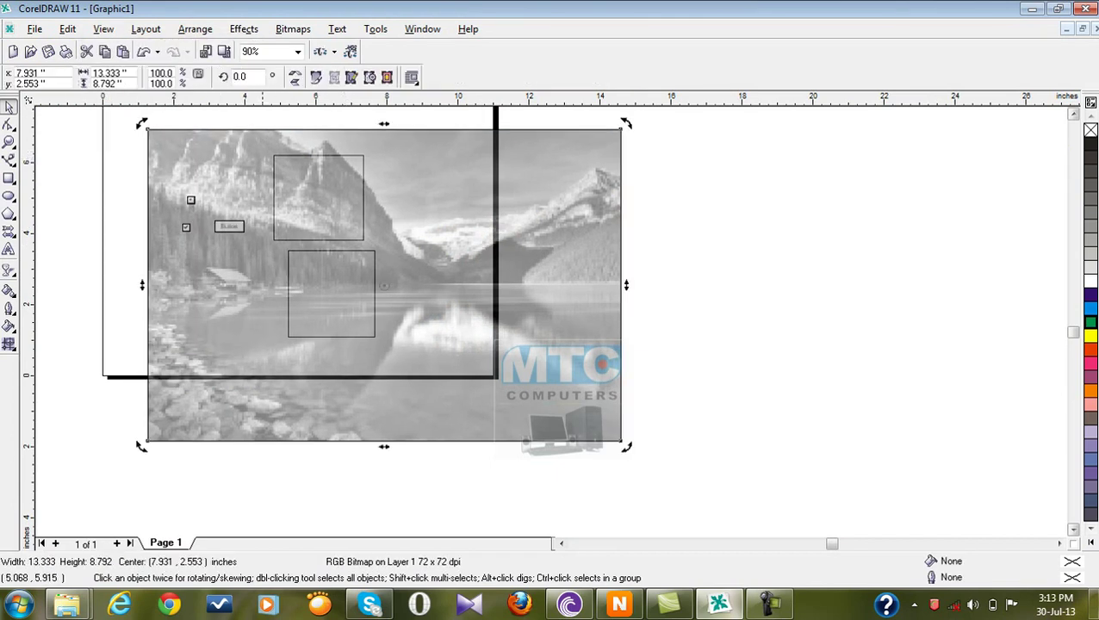
{"action": "left_click_drag", "start_coordinate": [262, 181], "coordinate": [258, 182]}
{"action": "left_click", "coordinate": [231, 226]}
{"action": "left_click", "coordinate": [331, 255]}
{"action": "left_click", "coordinate": [330, 256]}
Display the lake picture in Wireframe mode and on to Draft mode
{"action": "left_click", "coordinate": [103, 29]}
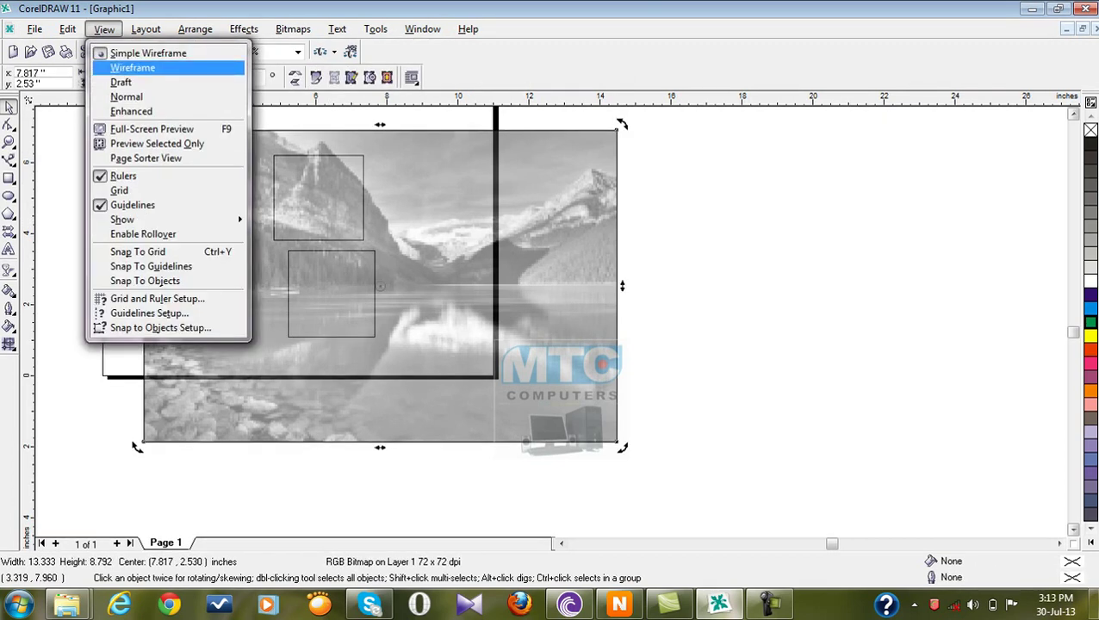
{"action": "left_click", "coordinate": [132, 67]}
{"action": "left_click", "coordinate": [103, 29]}
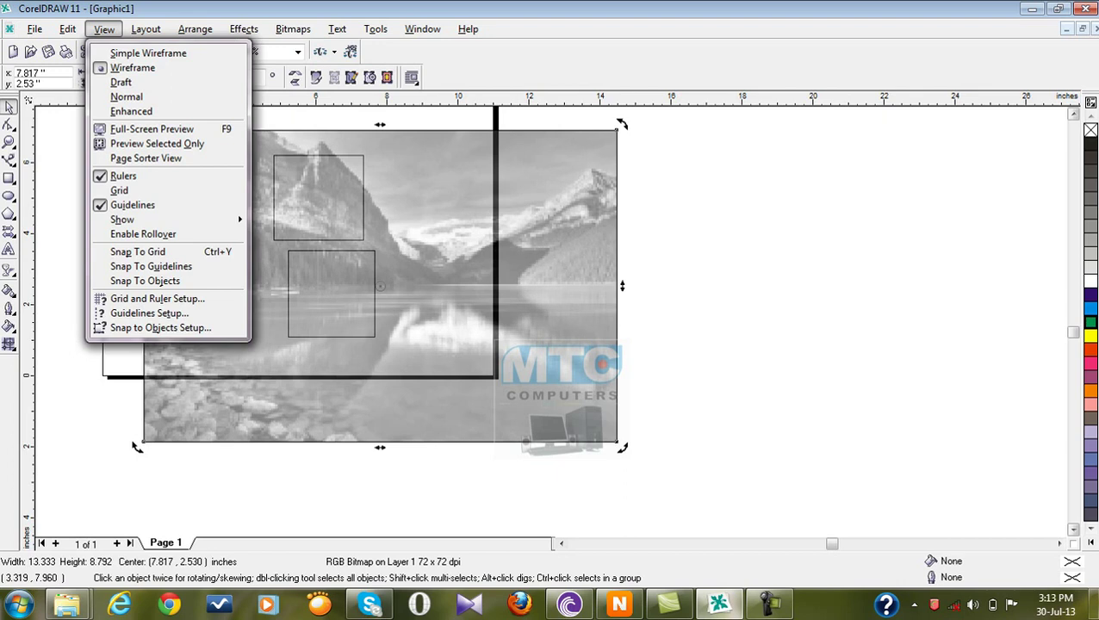
{"action": "left_click", "coordinate": [121, 82]}
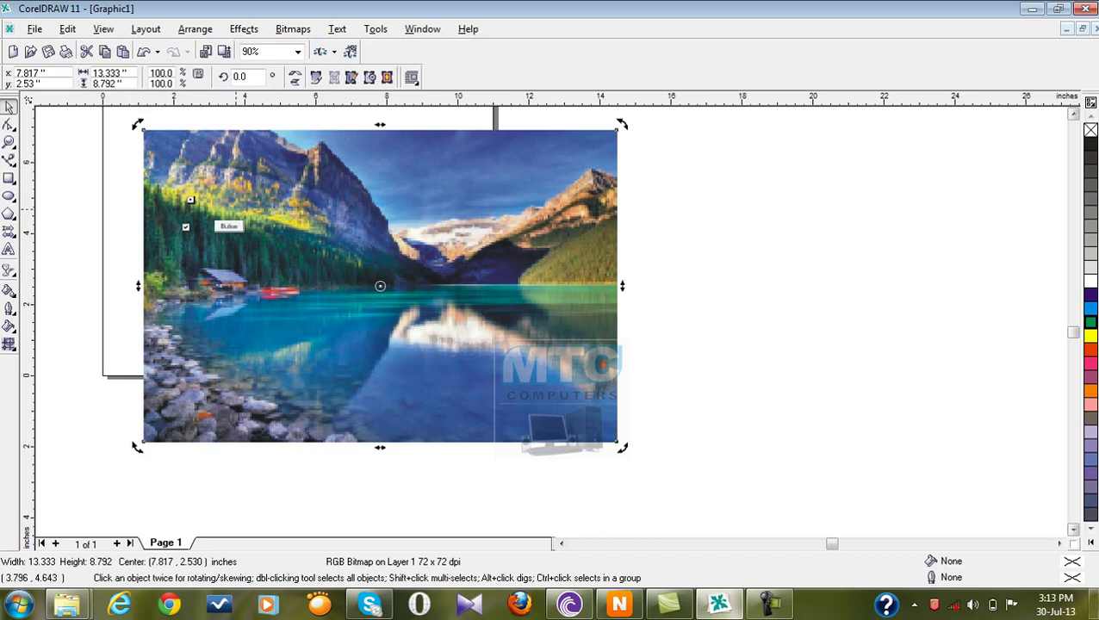
Move the lake picture to about x 7.48, y 2.55 inches and switch the display to Normal mode
{"action": "left_click", "coordinate": [139, 192]}
{"action": "mouse_move", "coordinate": [377, 240]}
{"action": "left_mouse_down"}
{"action": "mouse_move", "coordinate": [496, 439]}
{"action": "mouse_move", "coordinate": [369, 251]}
{"action": "left_mouse_up"}
{"action": "left_click", "coordinate": [104, 28]}
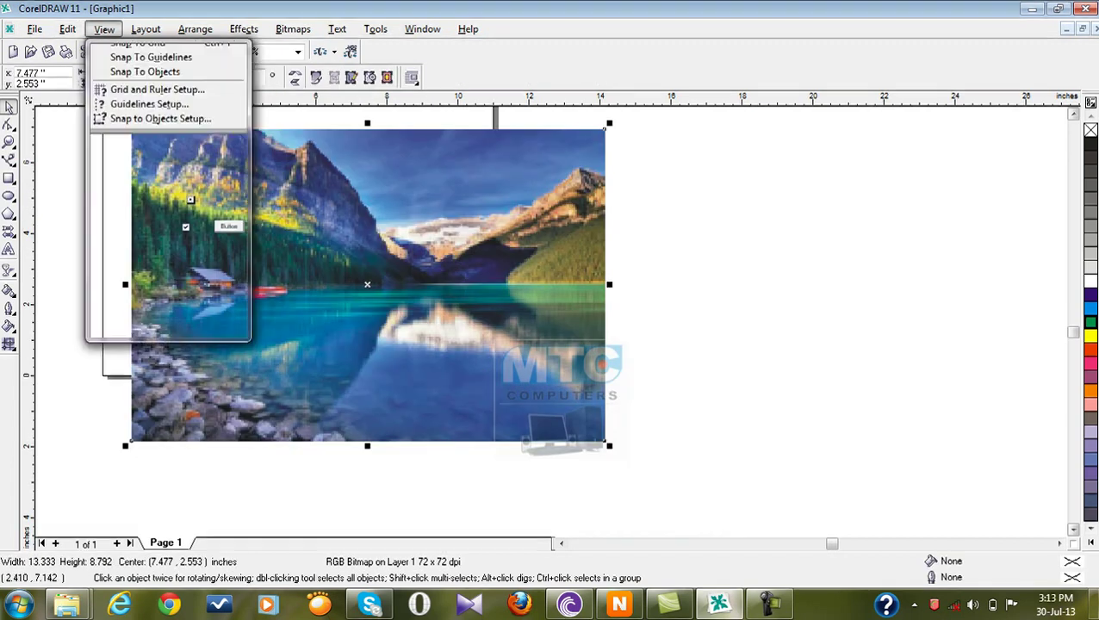
{"action": "left_click", "coordinate": [126, 96]}
Display the lake picture in Enhanced mode and return to Simple Wireframe mode
{"action": "left_click", "coordinate": [103, 28]}
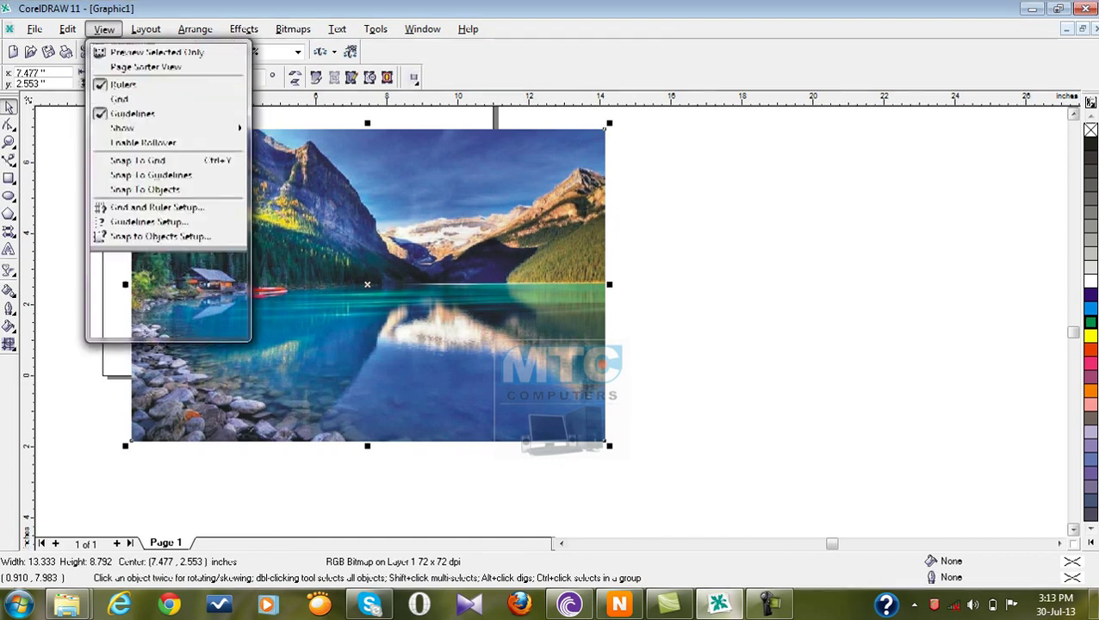
{"action": "left_click", "coordinate": [173, 111]}
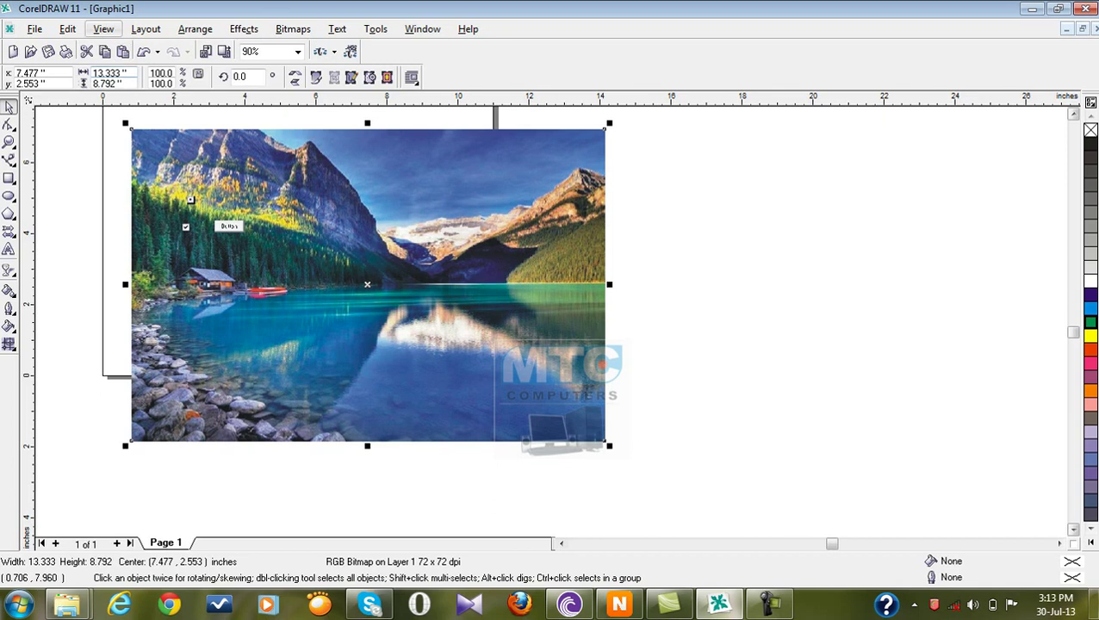
{"action": "left_click", "coordinate": [104, 28]}
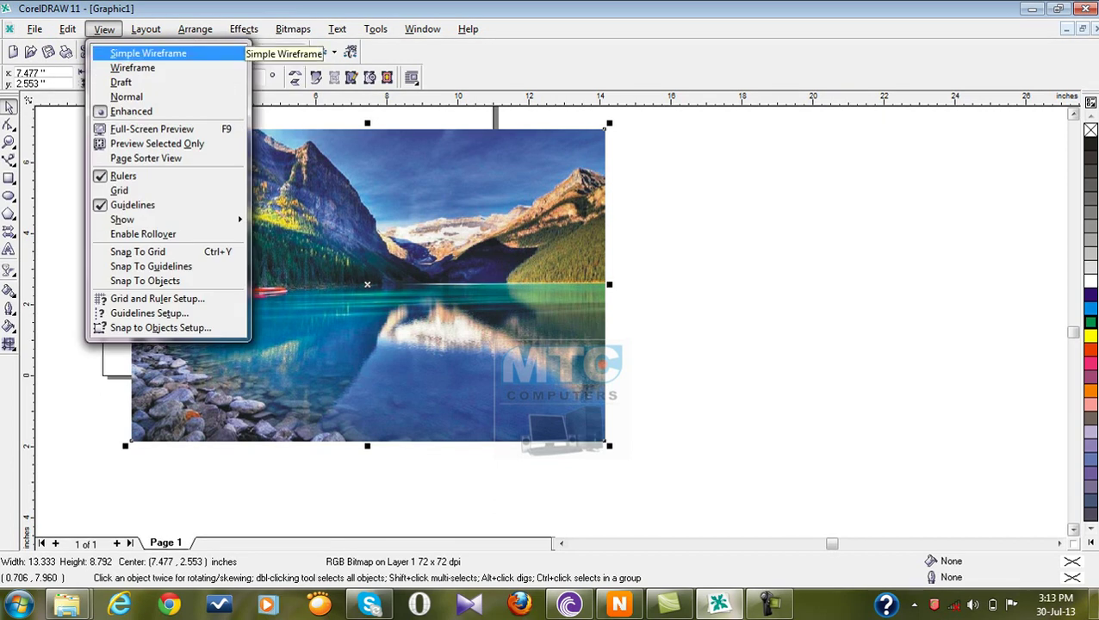
{"action": "left_click", "coordinate": [148, 53]}
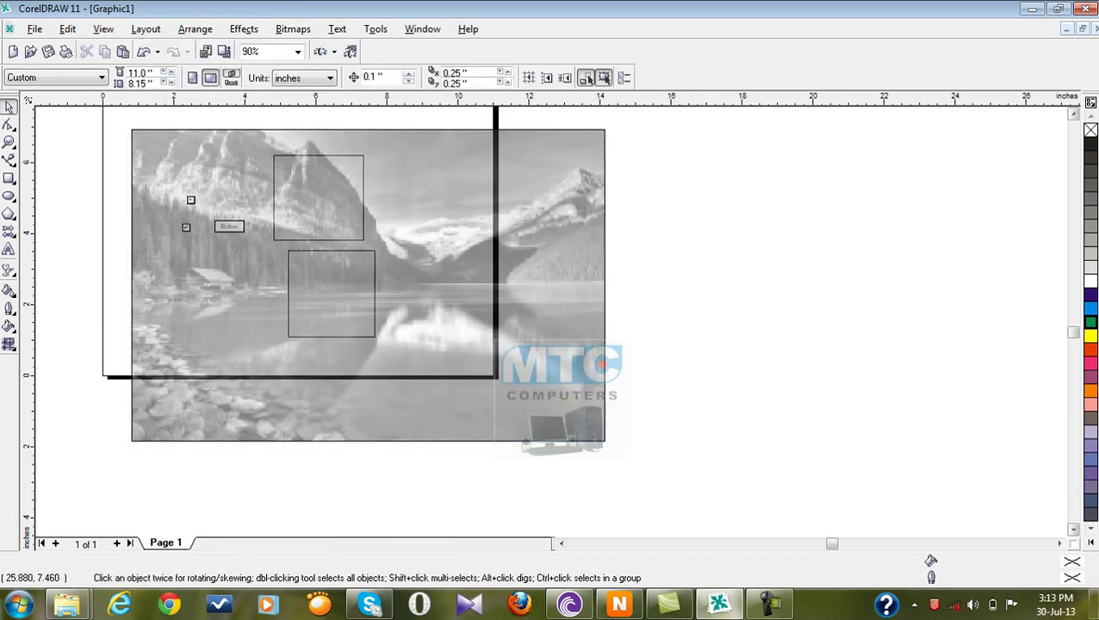
Delete the radio button, check box, simple button and both rectangles, keeping only the lake picture
{"action": "left_click", "coordinate": [1073, 114]}
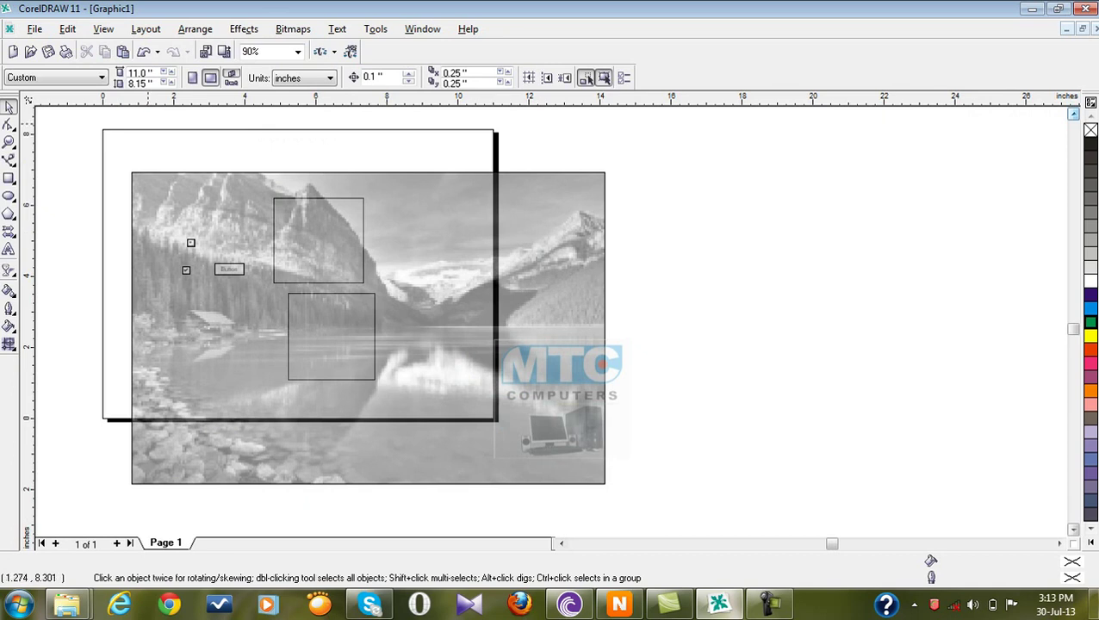
{"action": "left_click_drag", "start_coordinate": [399, 388], "coordinate": [464, 425]}
{"action": "key", "text": "Delete"}
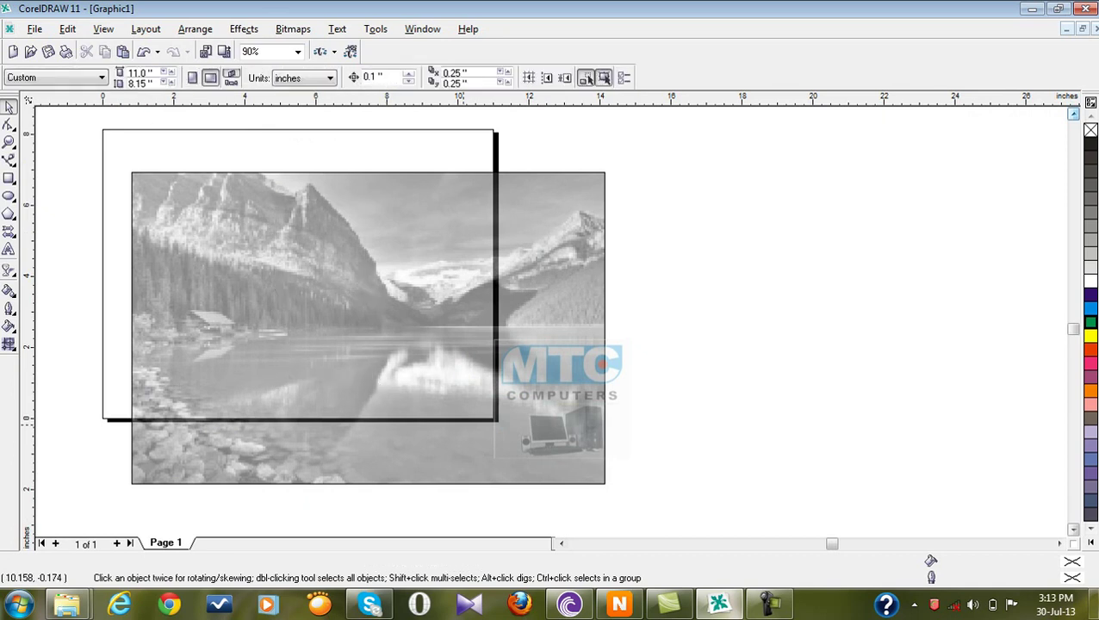
Switch the display to Enhanced mode and move the lake picture to about x 7.11, y 3.64 inches
{"action": "left_click", "coordinate": [349, 303]}
{"action": "left_click", "coordinate": [103, 29]}
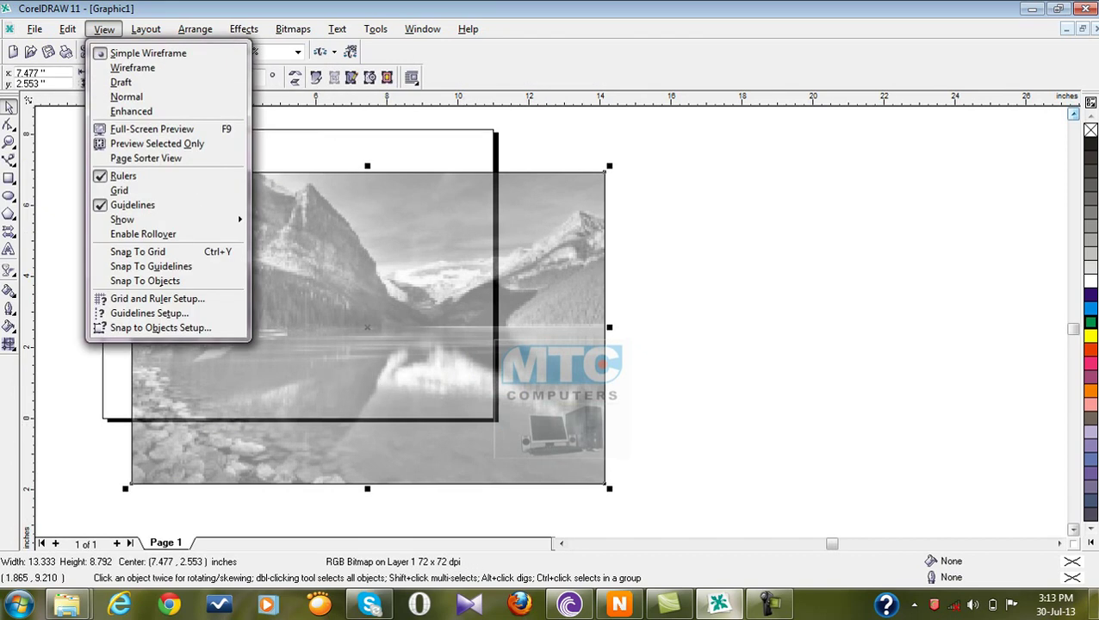
{"action": "left_click", "coordinate": [131, 111]}
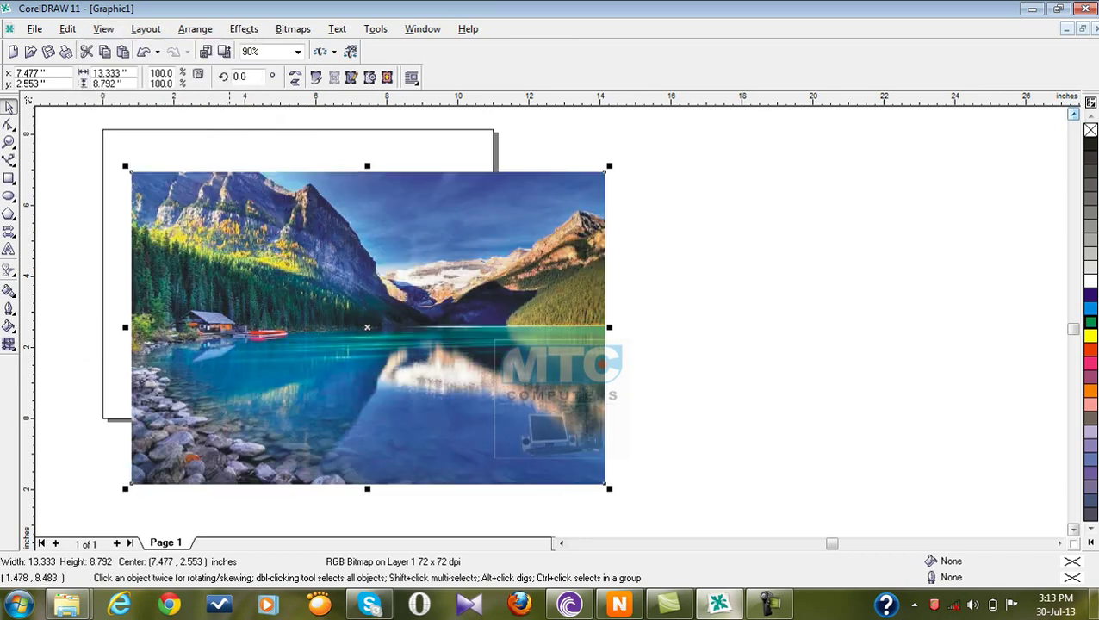
{"action": "left_click", "coordinate": [564, 209]}
{"action": "left_click_drag", "start_coordinate": [410, 339], "coordinate": [397, 300]}
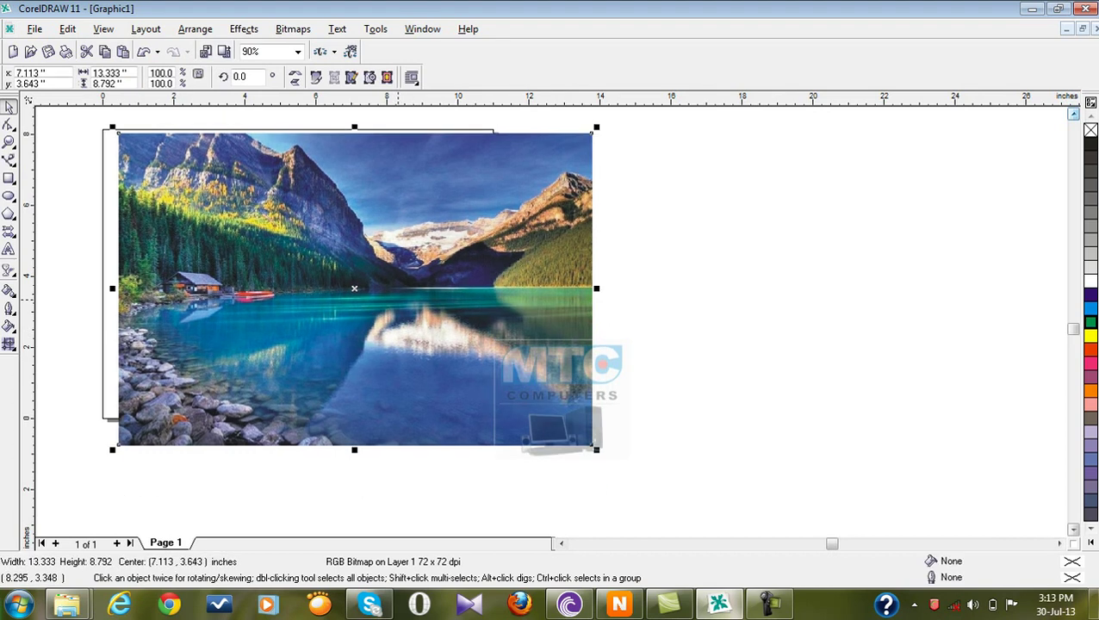